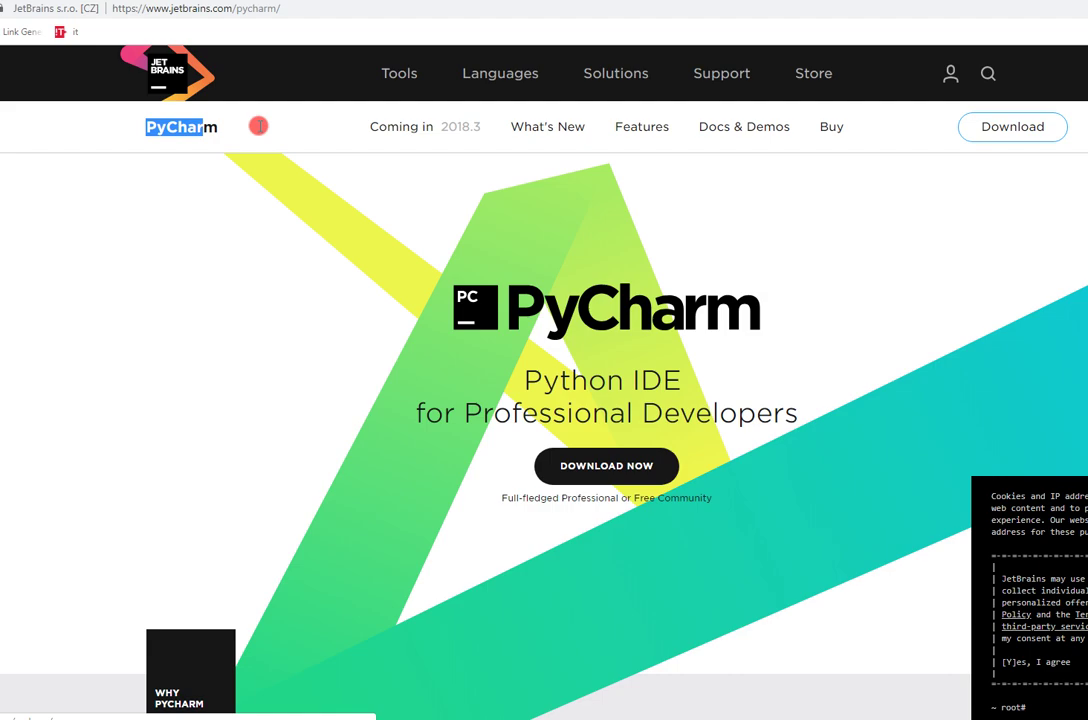
{"action": "left_click_drag", "start_coordinate": [171, 8], "coordinate": [287, 10]}
{"action": "left_click", "coordinate": [226, 8]}
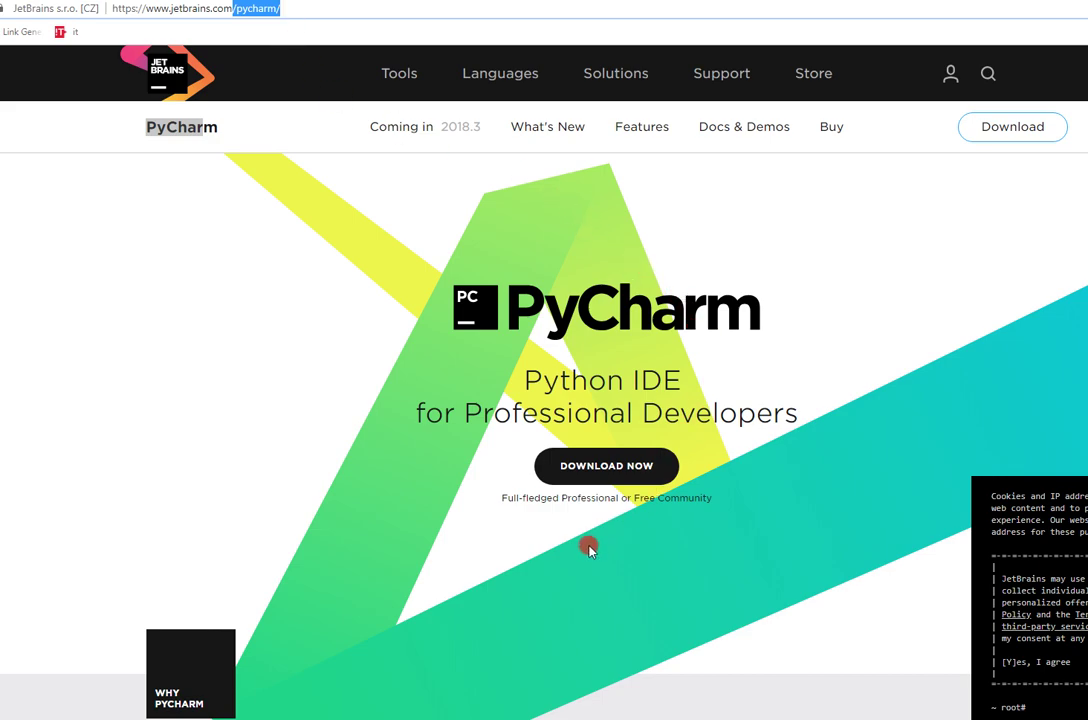
{"action": "left_click", "coordinate": [600, 472]}
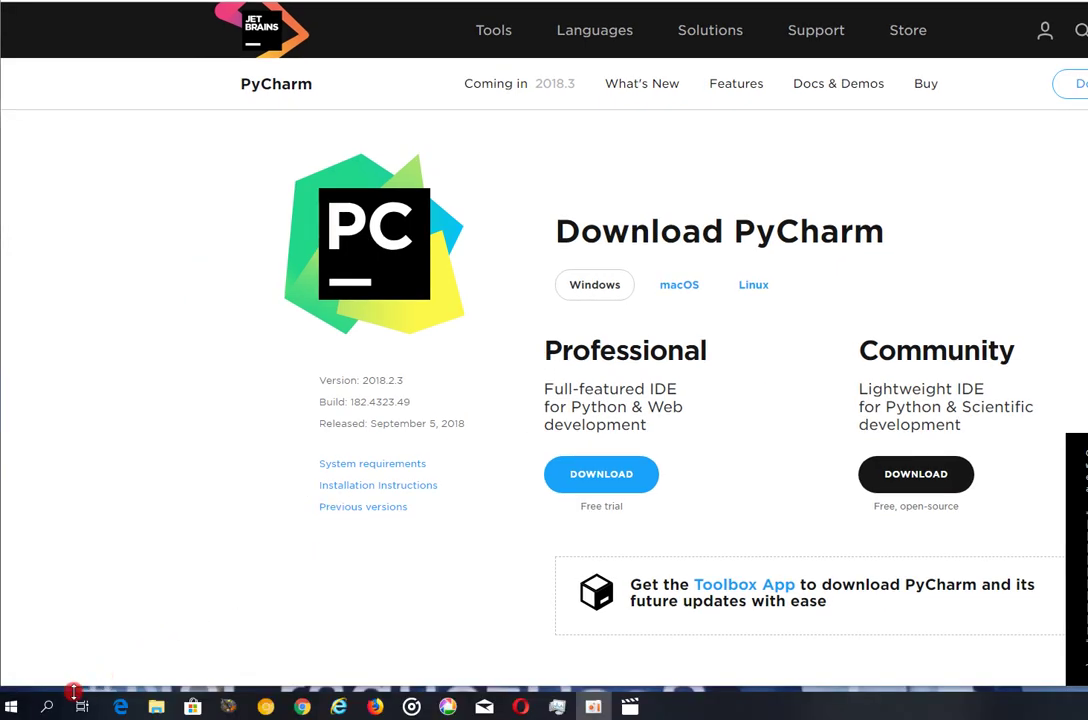
Search Windows for "ana", launch Anaconda Navigator and dismiss its welcome message
{"action": "left_click", "coordinate": [50, 706]}
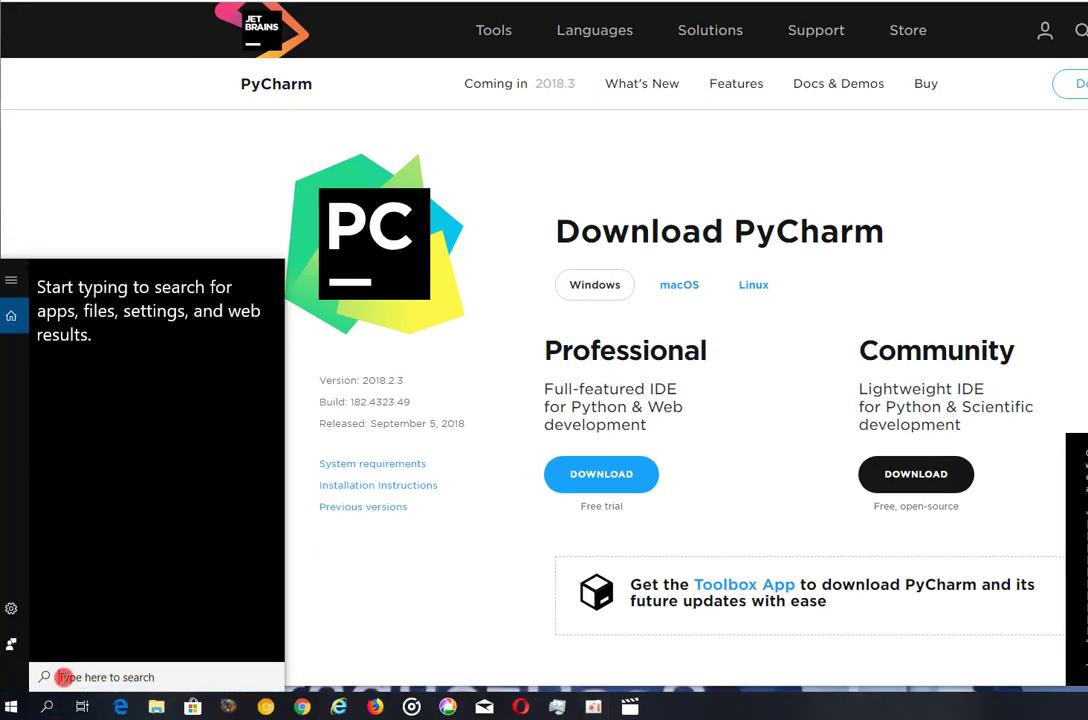
{"action": "type", "text": "ana"}
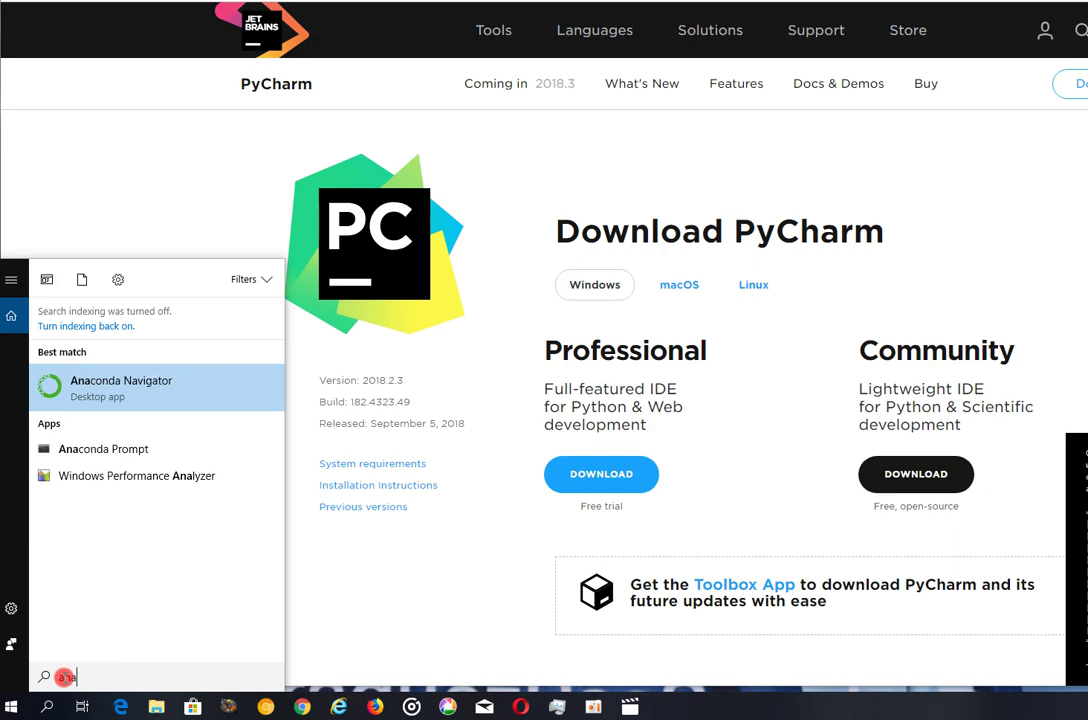
{"action": "left_click", "coordinate": [192, 382]}
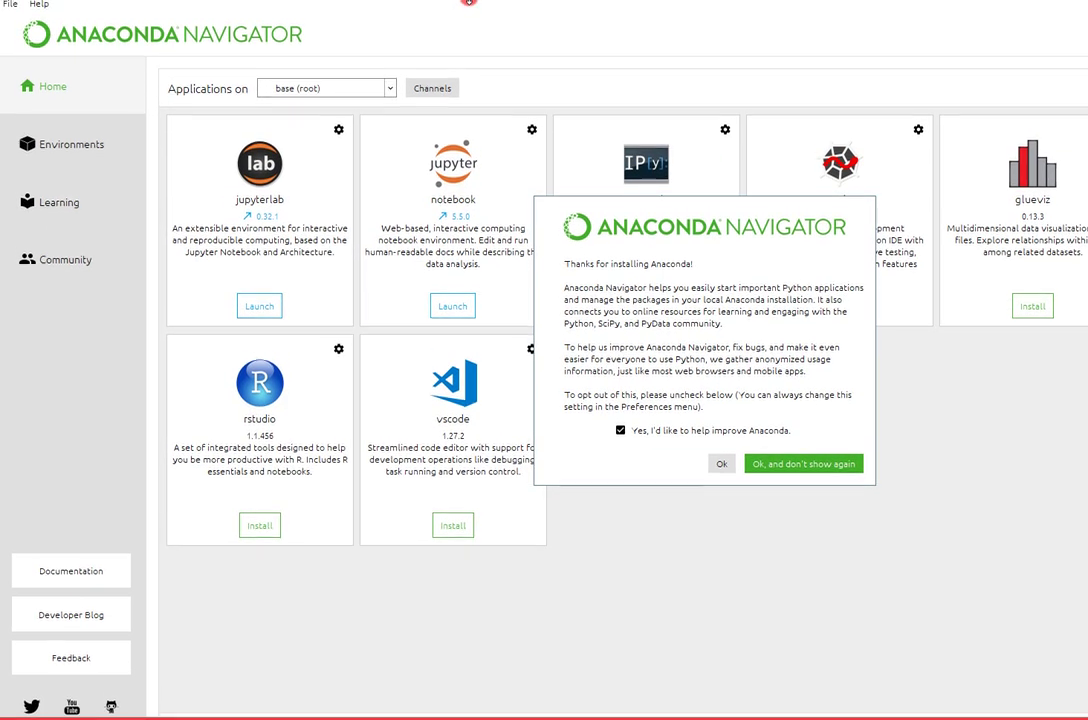
{"action": "left_click", "coordinate": [712, 469]}
Create a new Anaconda environment named tensorflowstudy with Python 3.6 and select it
{"action": "left_click", "coordinate": [61, 150]}
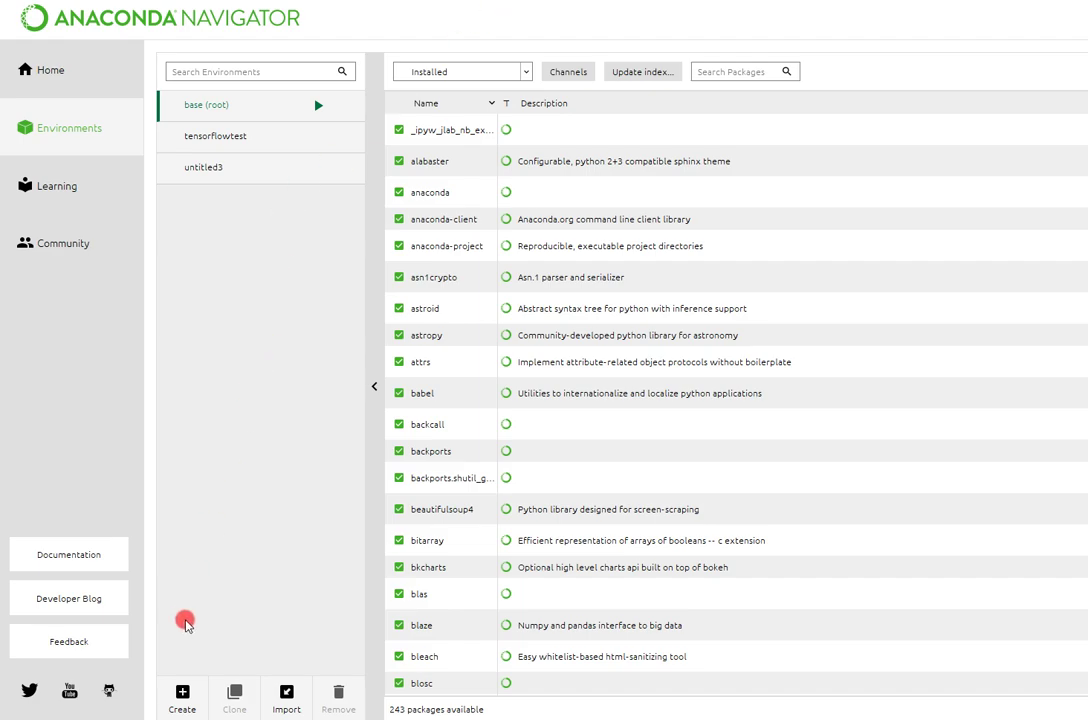
{"action": "left_click", "coordinate": [186, 702]}
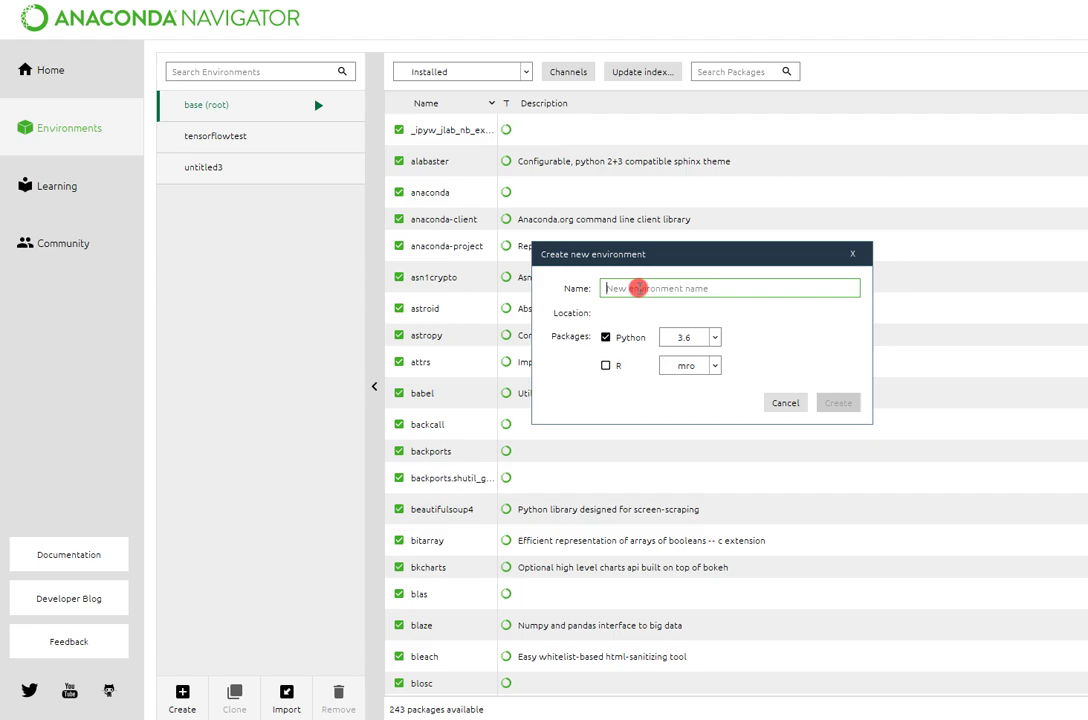
{"action": "type", "text": "tensor"}
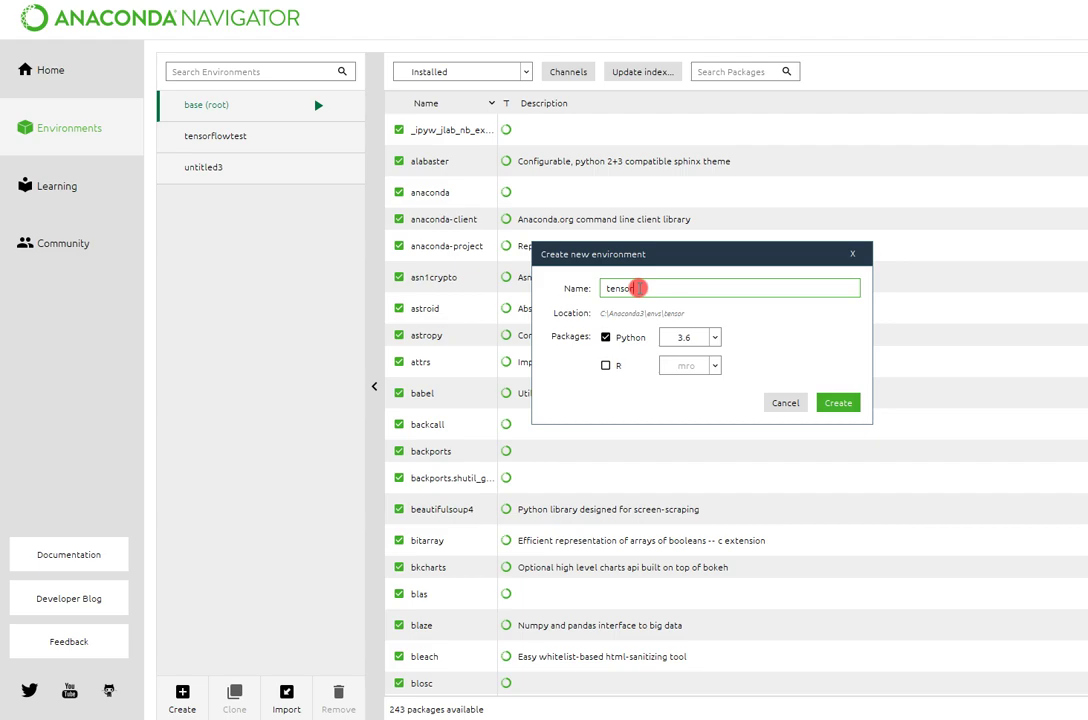
{"action": "type", "text": "flowstudy"}
{"action": "left_click", "coordinate": [709, 341]}
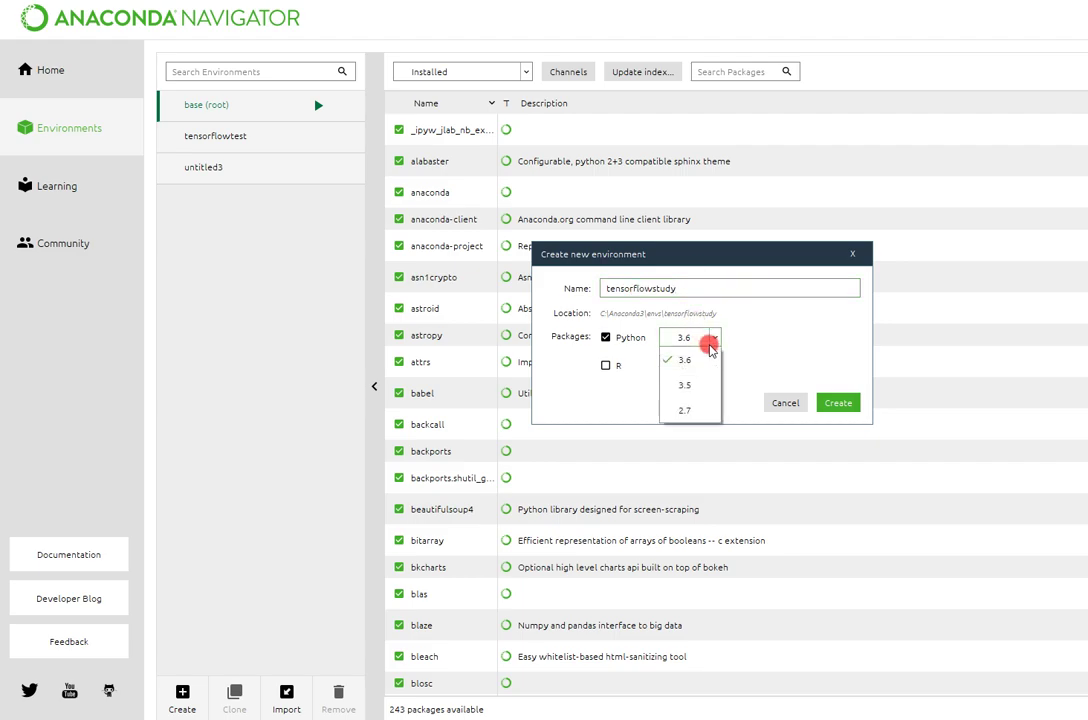
{"action": "left_click", "coordinate": [710, 342]}
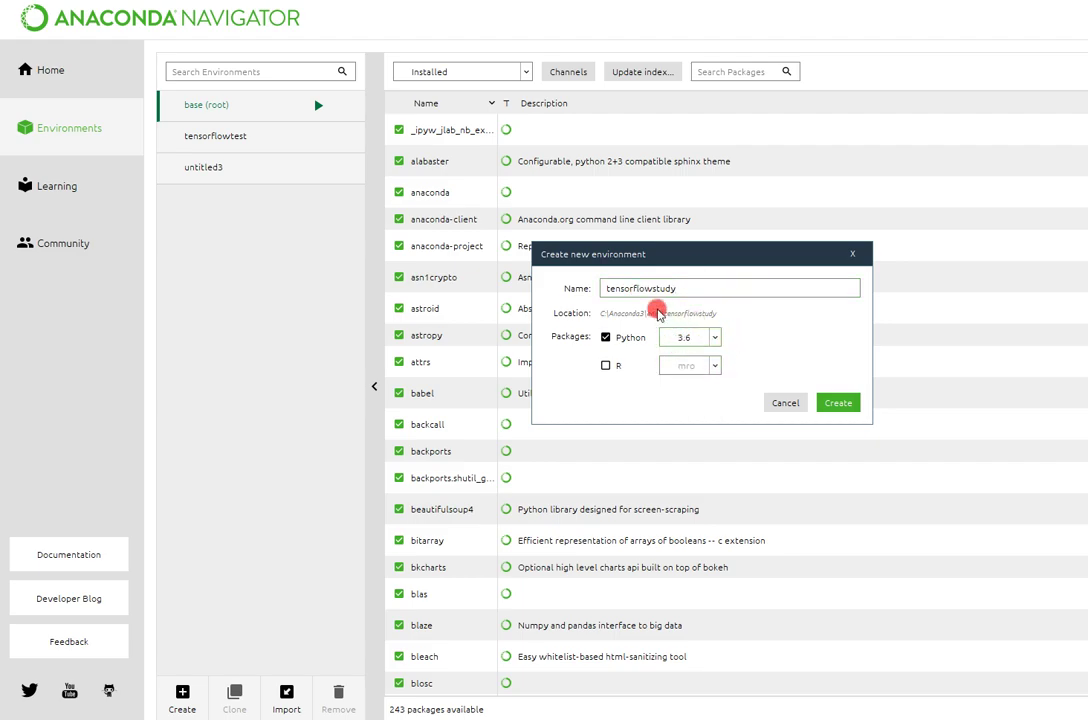
{"action": "left_click", "coordinate": [688, 288]}
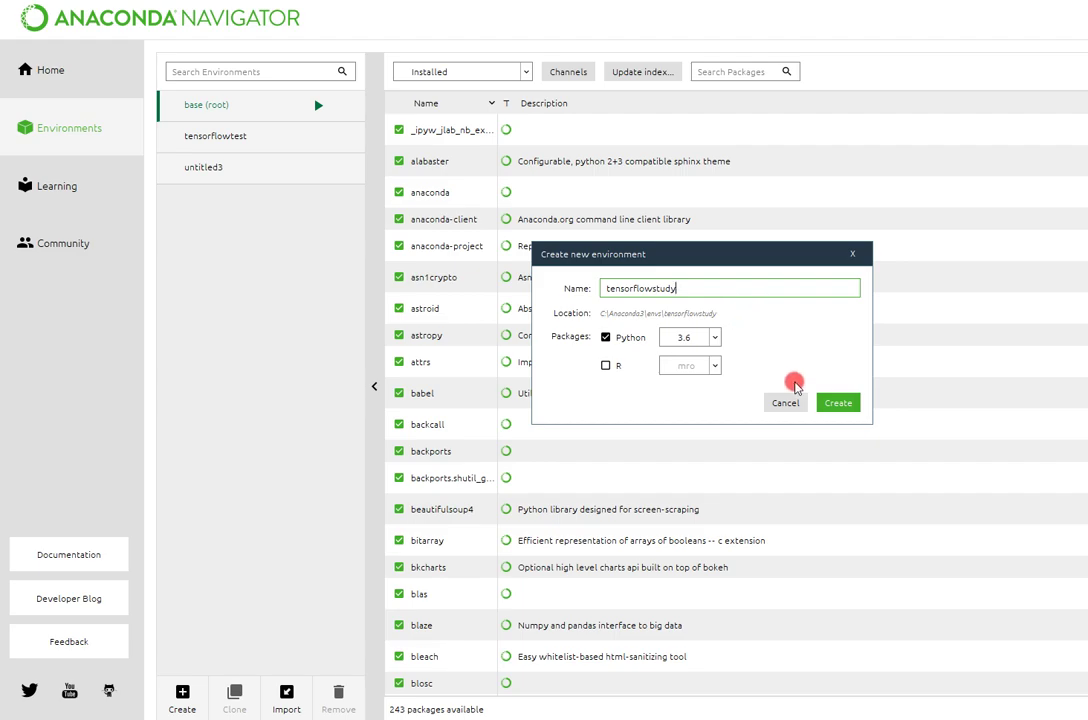
{"action": "left_click", "coordinate": [845, 402]}
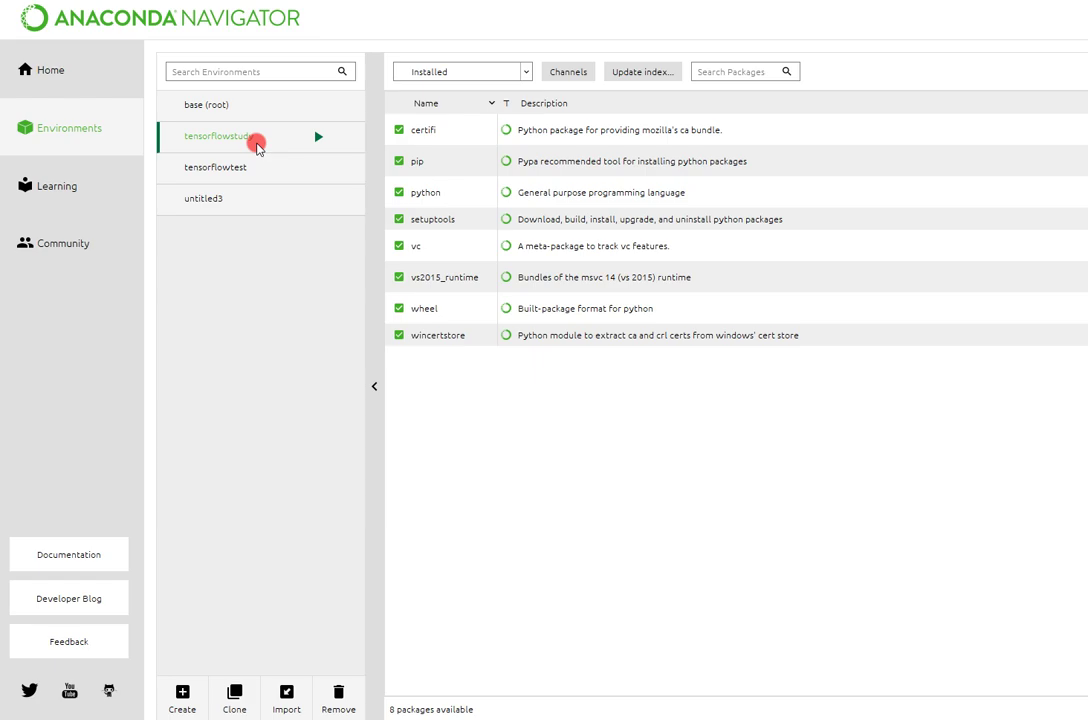
{"action": "left_click", "coordinate": [267, 130]}
Switch to File Explorer, look for the tensorflowstudy folder in C:\Anaconda3\envs, and close the window
{"action": "key", "text": "alt+Tab"}
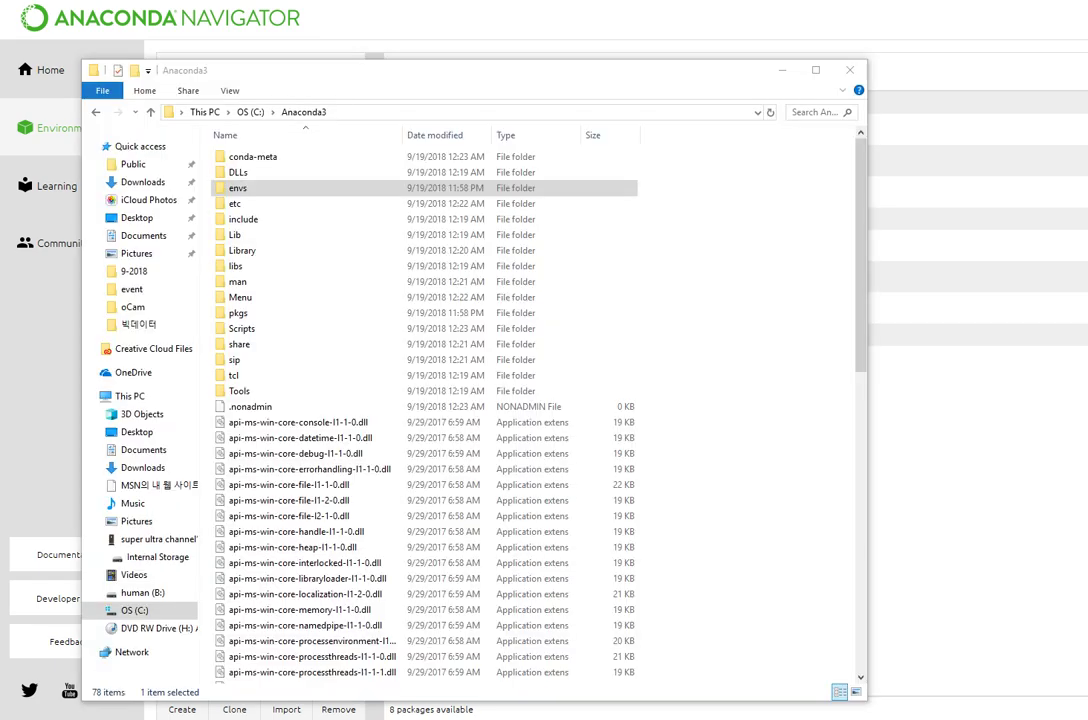
{"action": "left_click", "coordinate": [321, 114]}
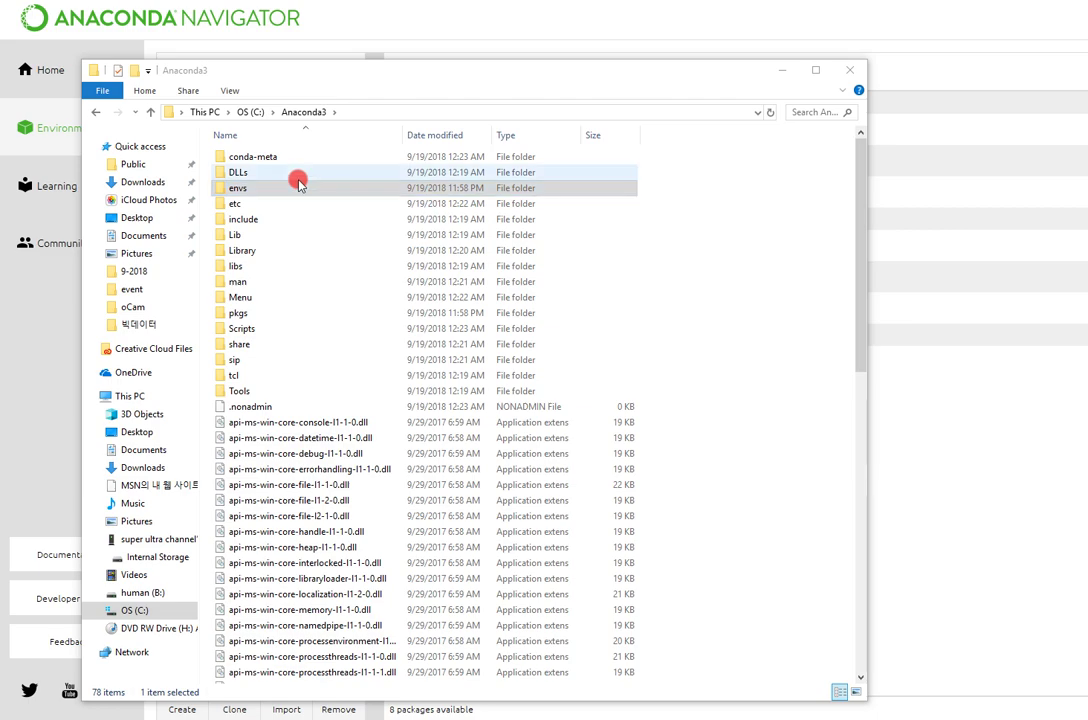
{"action": "left_click", "coordinate": [269, 191]}
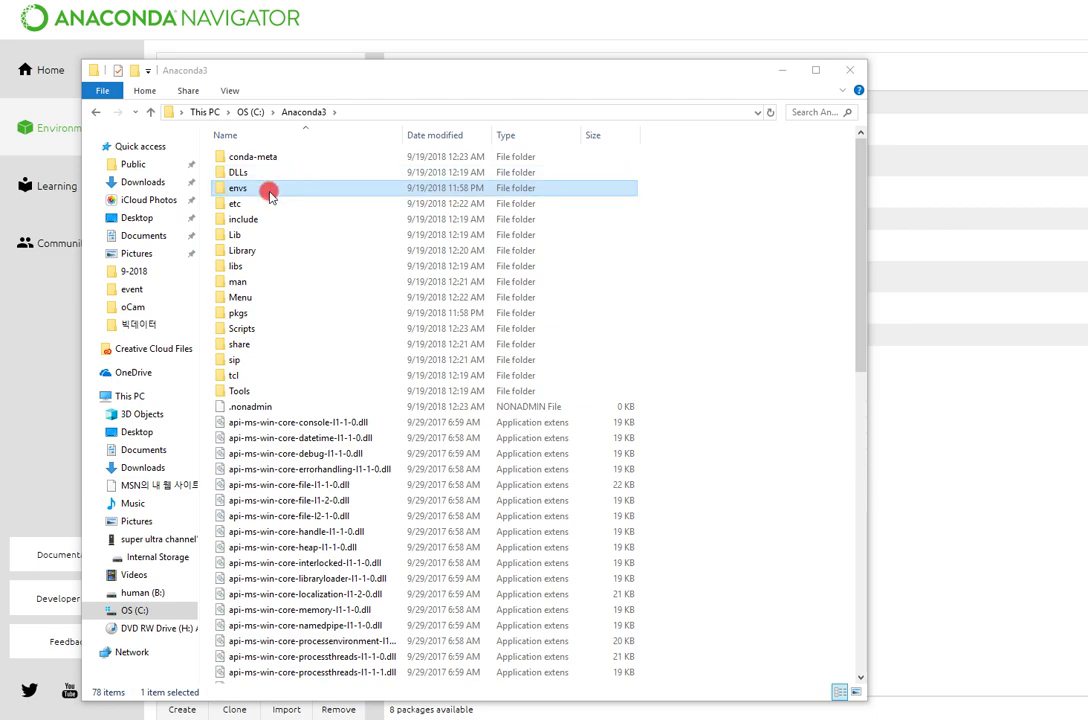
{"action": "double_click", "coordinate": [247, 193]}
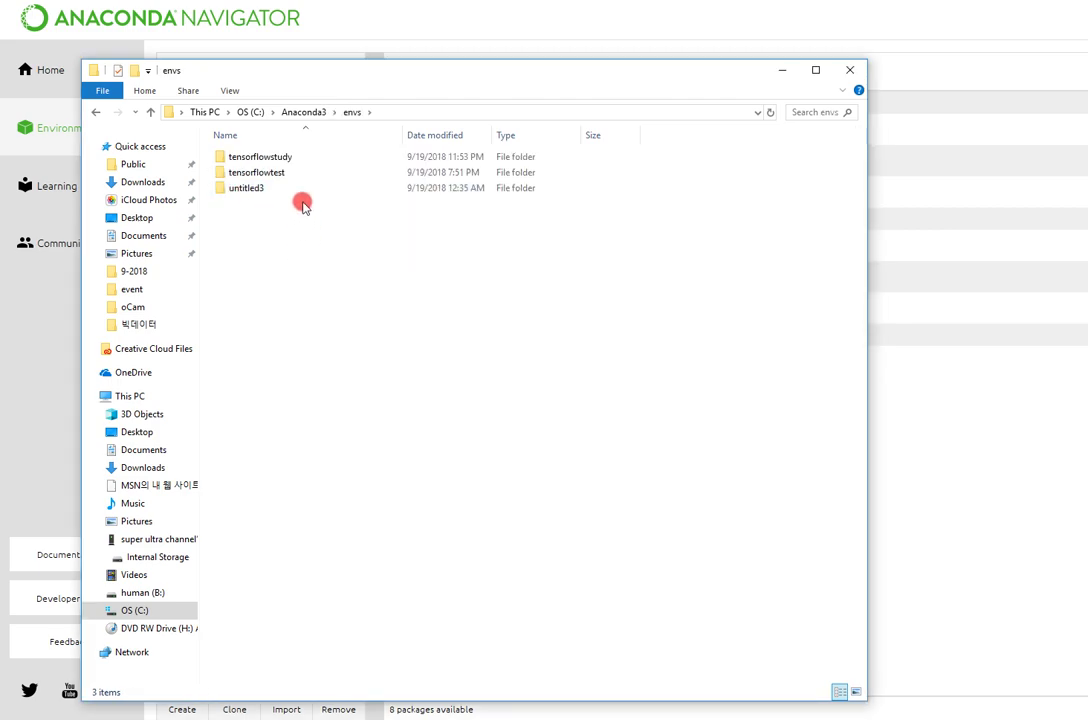
{"action": "left_click", "coordinate": [301, 160]}
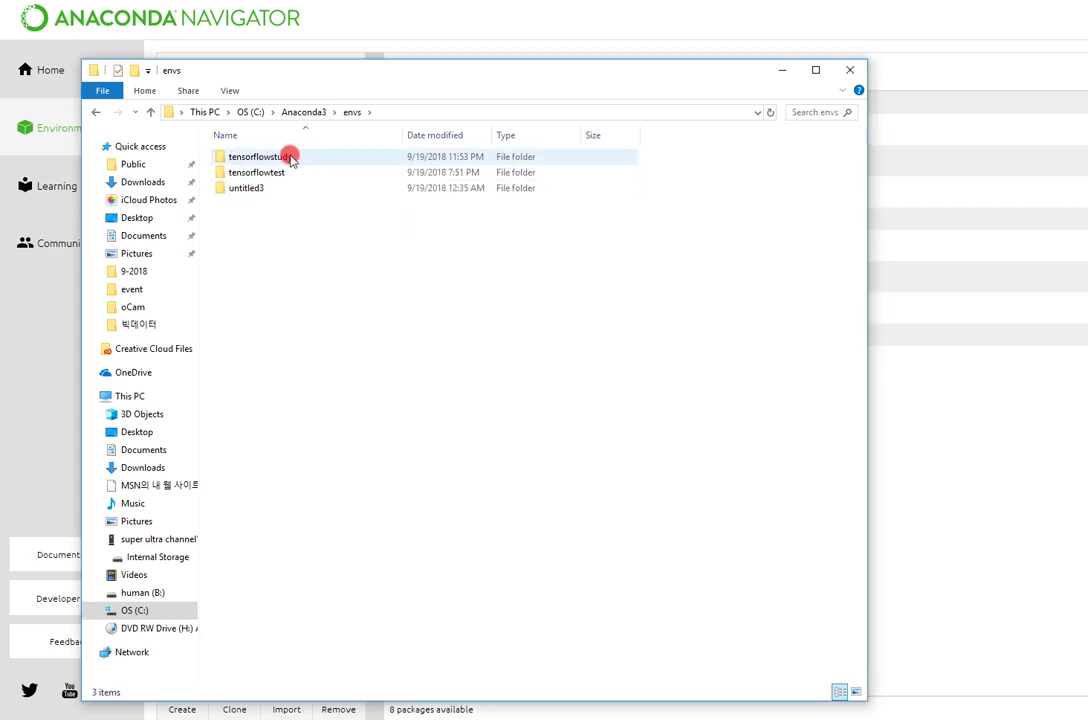
{"action": "left_click", "coordinate": [255, 160]}
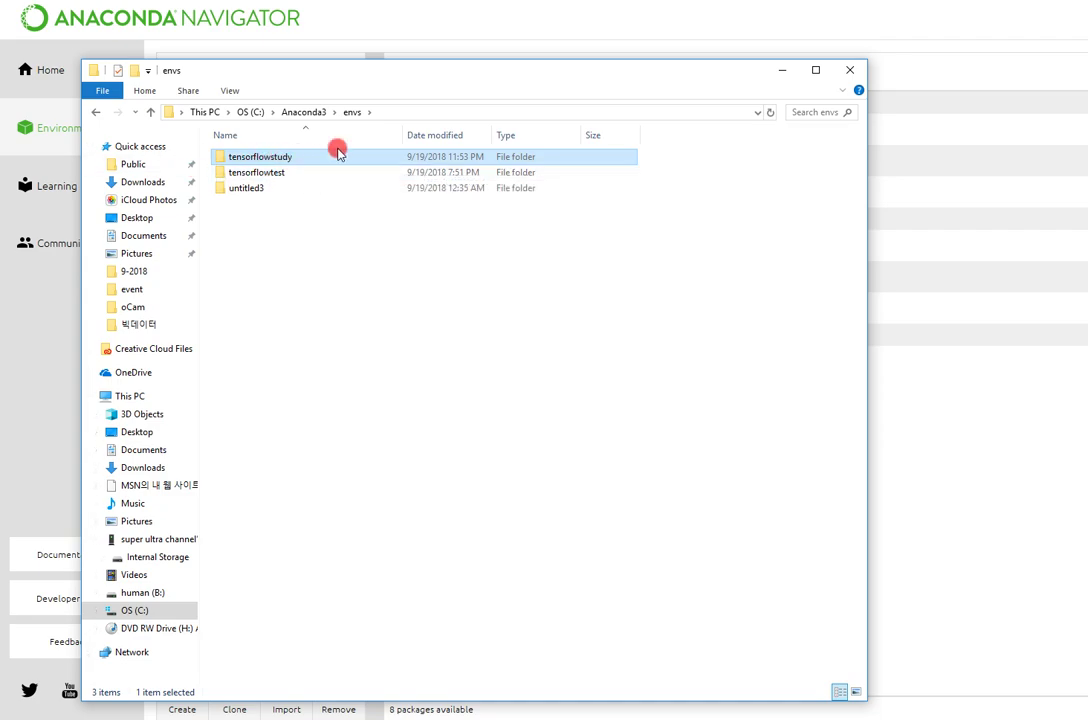
{"action": "key", "text": "alt+F4"}
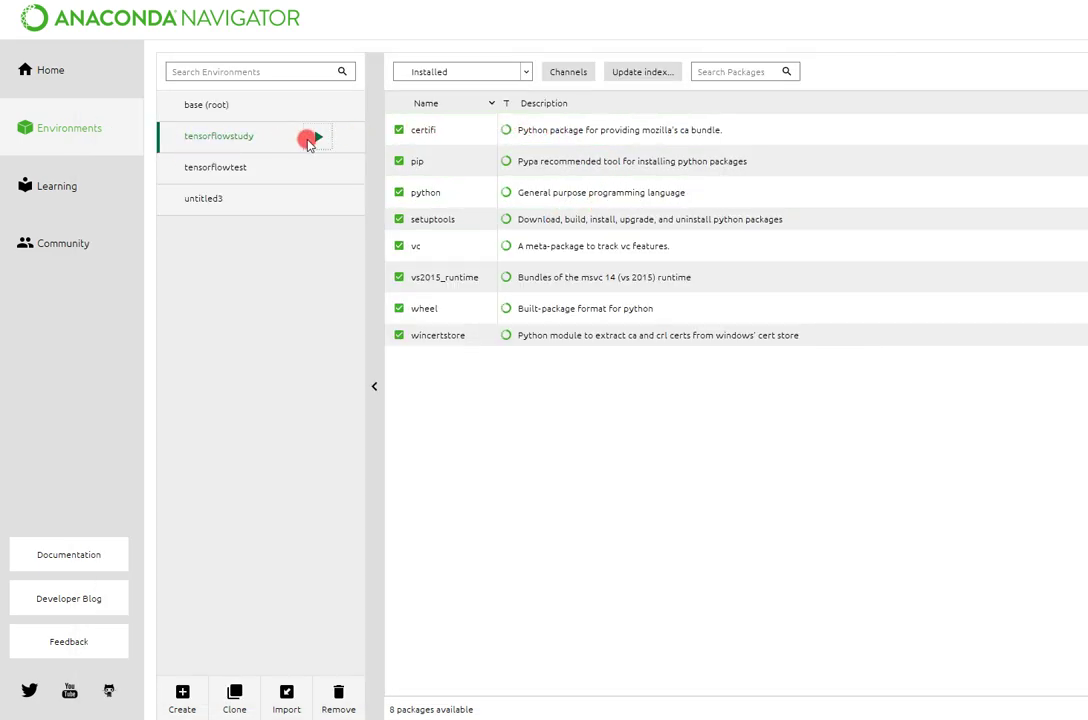
Show all packages for the tensorflowstudy environment, search for "tensorflow", and mark the tensorflow package for installation
{"action": "left_click", "coordinate": [521, 78]}
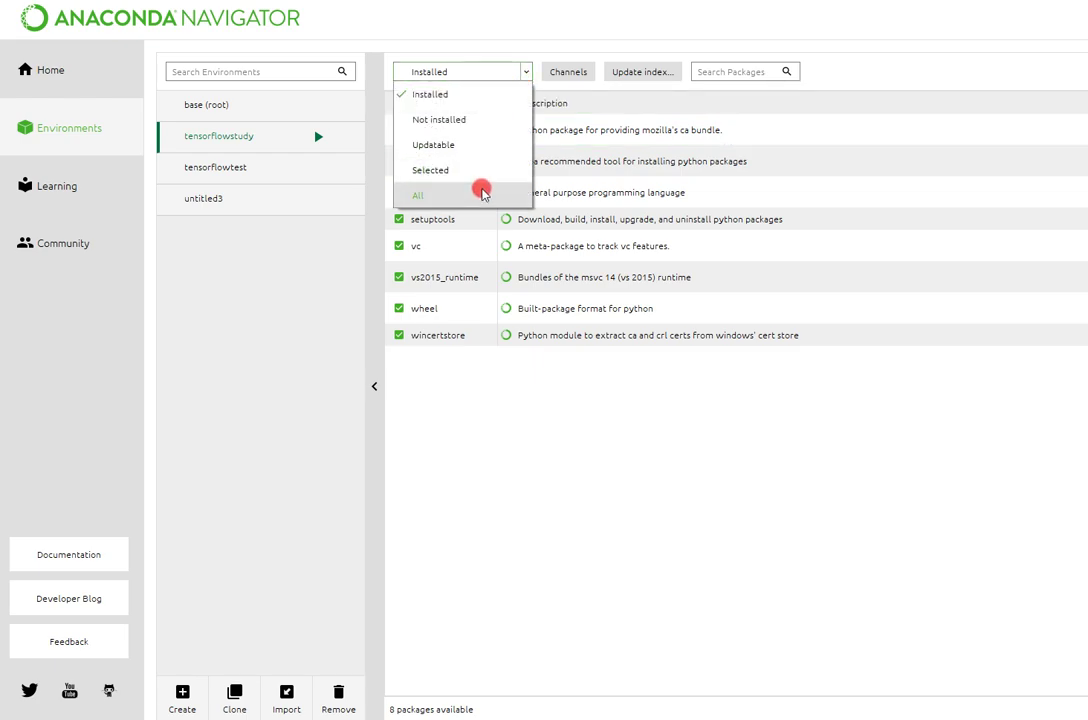
{"action": "left_click", "coordinate": [483, 193]}
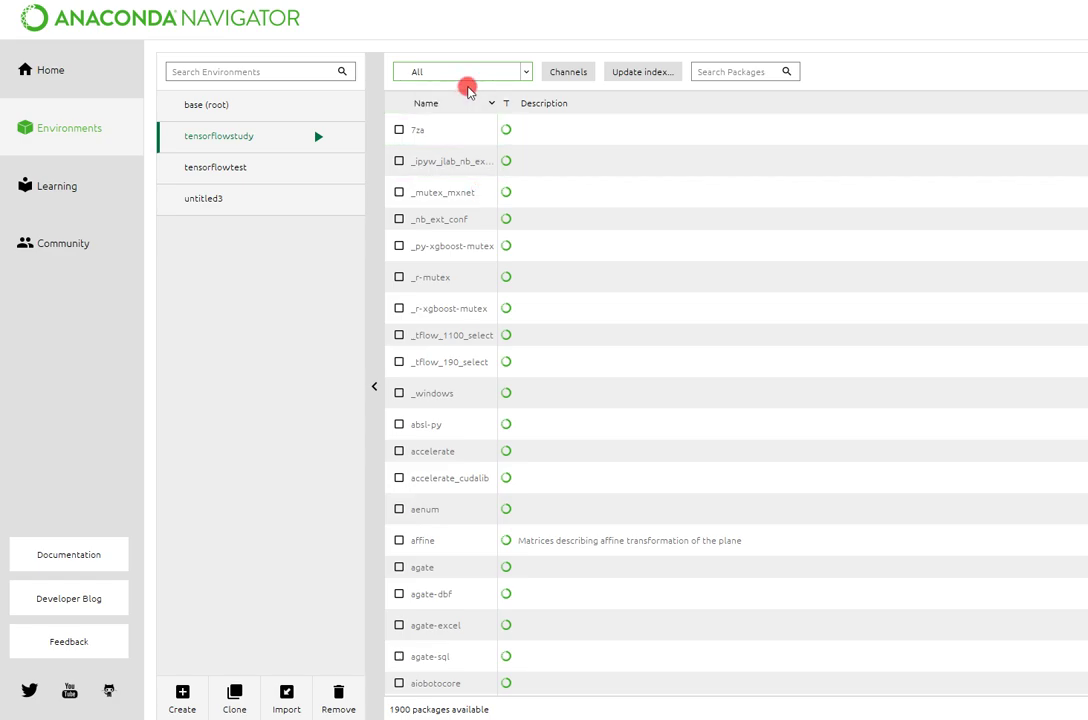
{"action": "left_click", "coordinate": [744, 76]}
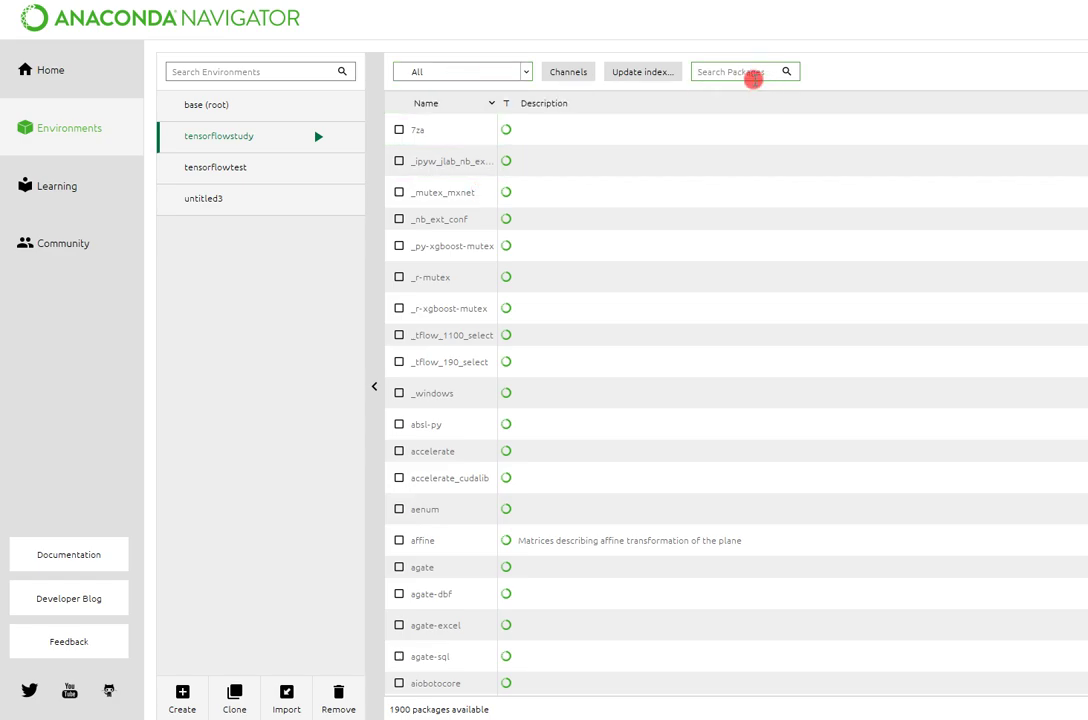
{"action": "type", "text": "tensorflow"}
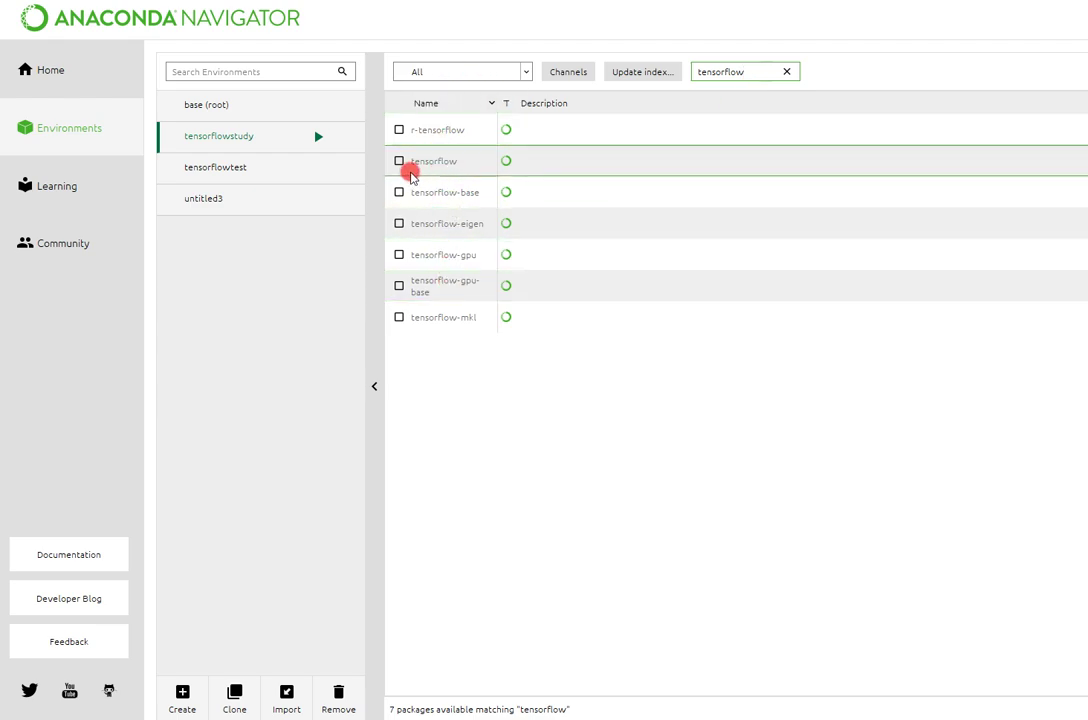
{"action": "left_click", "coordinate": [399, 162]}
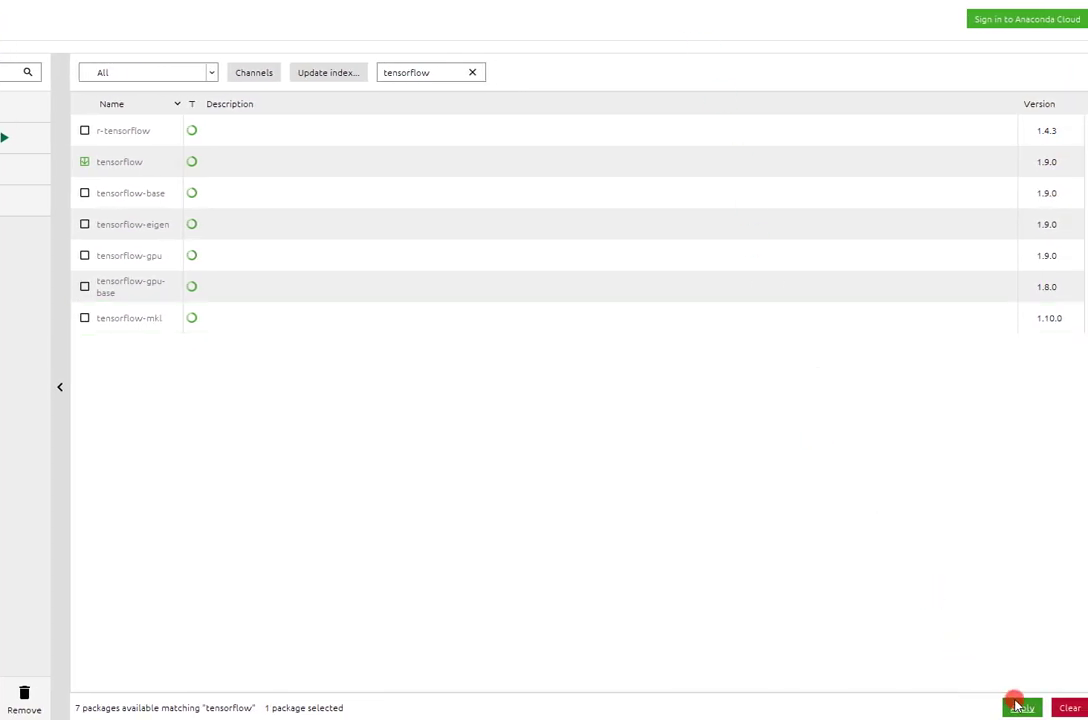
Install the marked tensorflow package with its dependencies and filter the installed packages by "tensor"
{"action": "left_click", "coordinate": [1018, 706]}
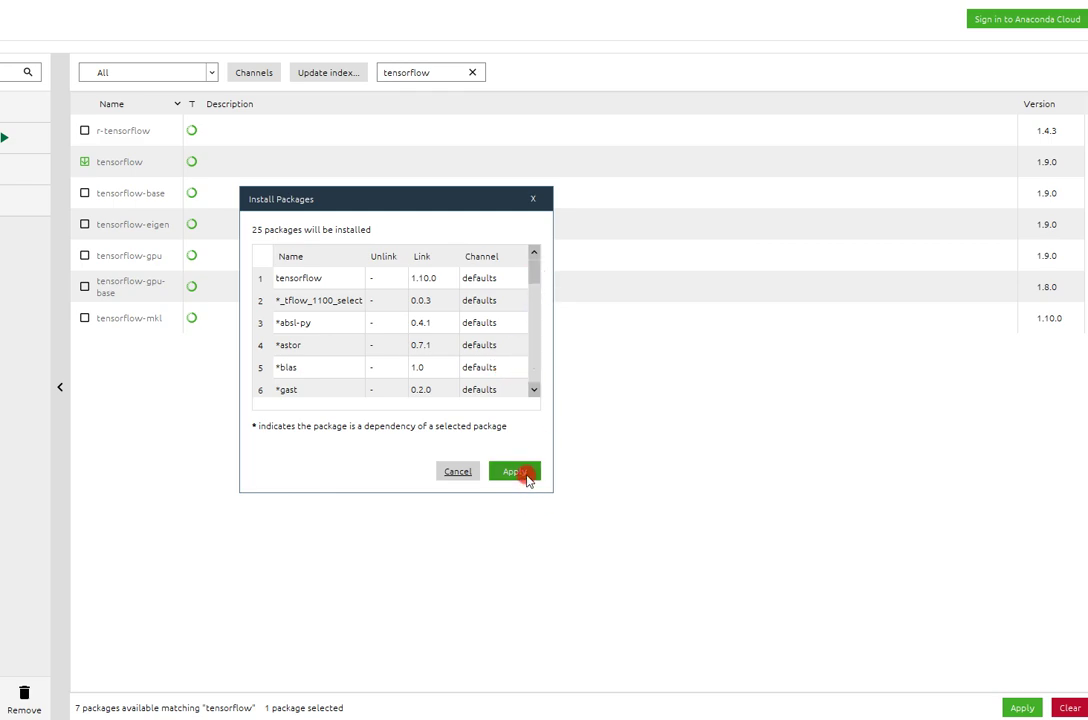
{"action": "left_click_drag", "start_coordinate": [534, 265], "coordinate": [538, 401]}
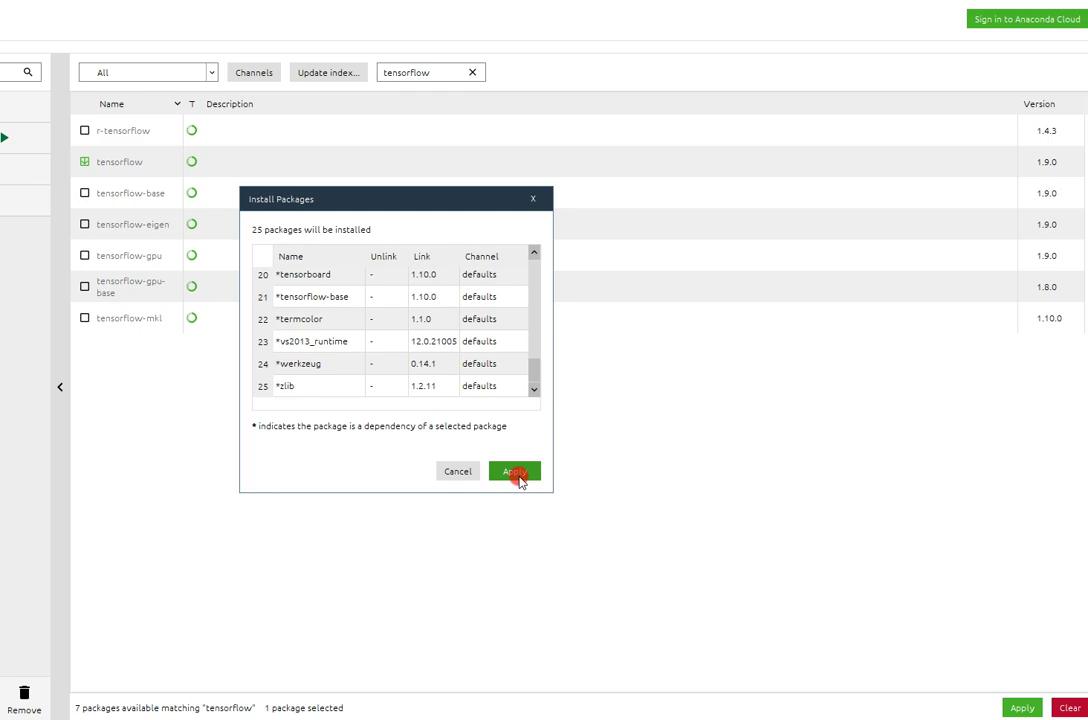
{"action": "left_click", "coordinate": [514, 474]}
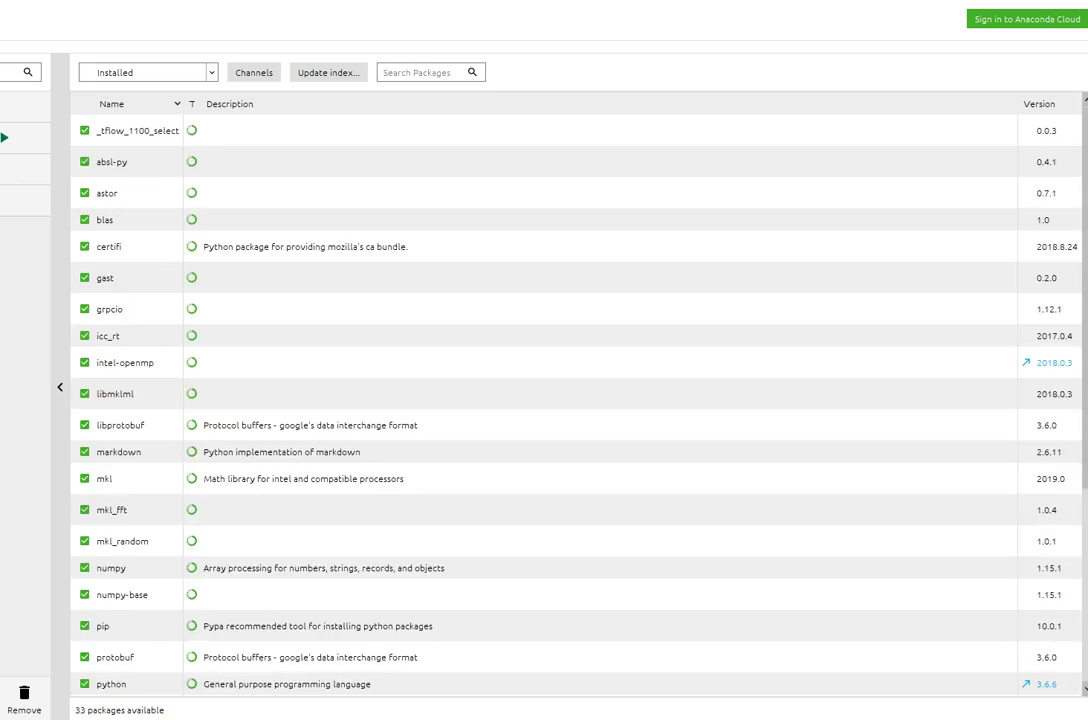
{"action": "left_click", "coordinate": [403, 71]}
{"action": "type", "text": "tensor"}
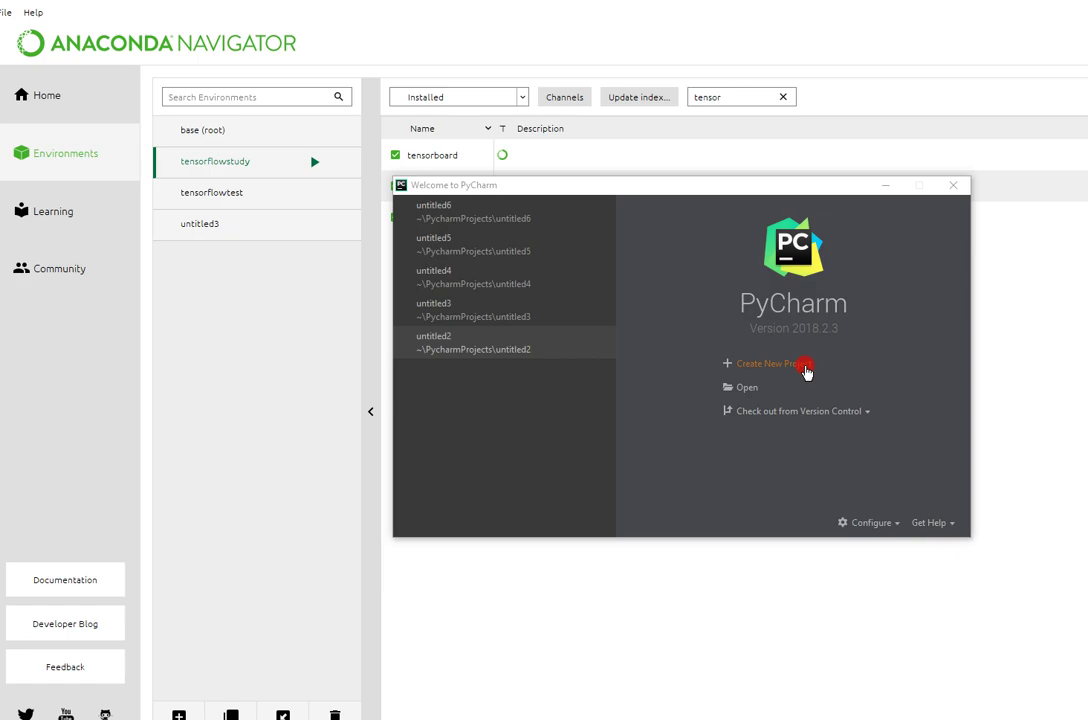
Switch to PyCharm, start a new project named tensorflowstudy, and expand its project interpreter settings
{"action": "left_click", "coordinate": [804, 366]}
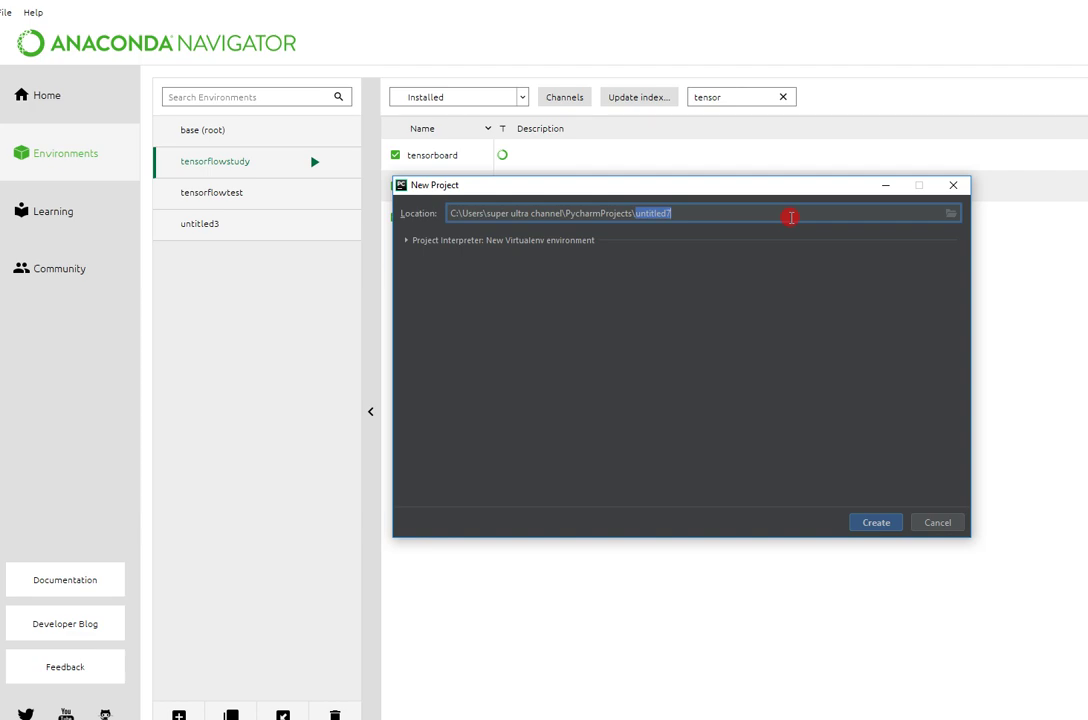
{"action": "type", "text": "tensorflowstudy"}
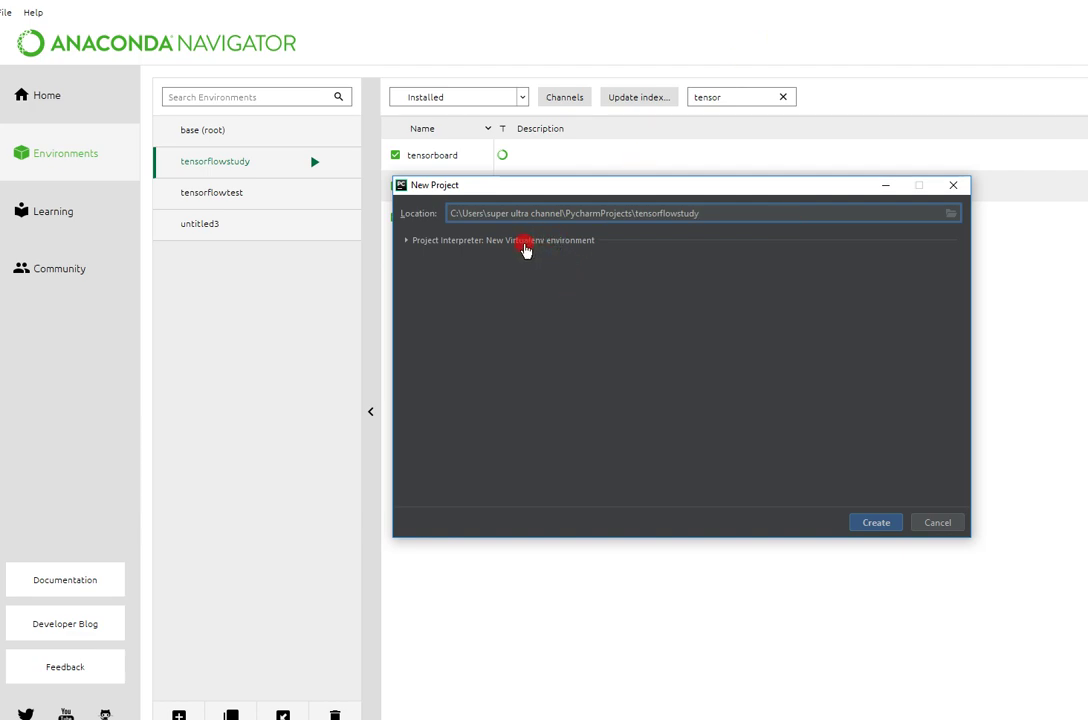
{"action": "left_click", "coordinate": [525, 245]}
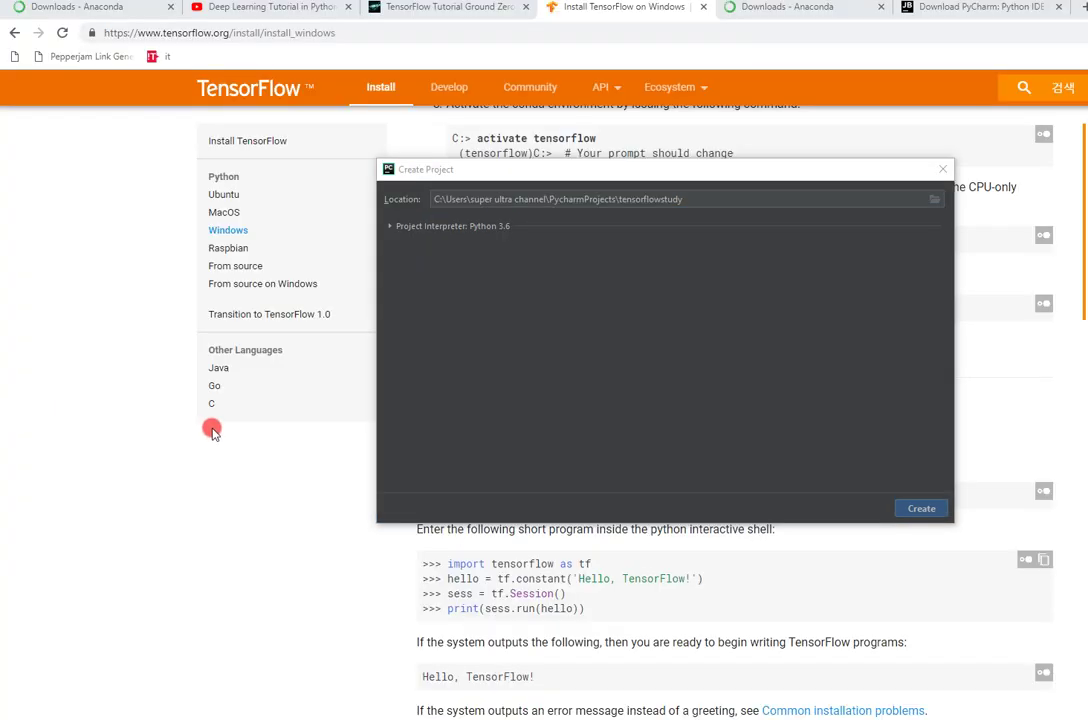
{"action": "left_click", "coordinate": [414, 226]}
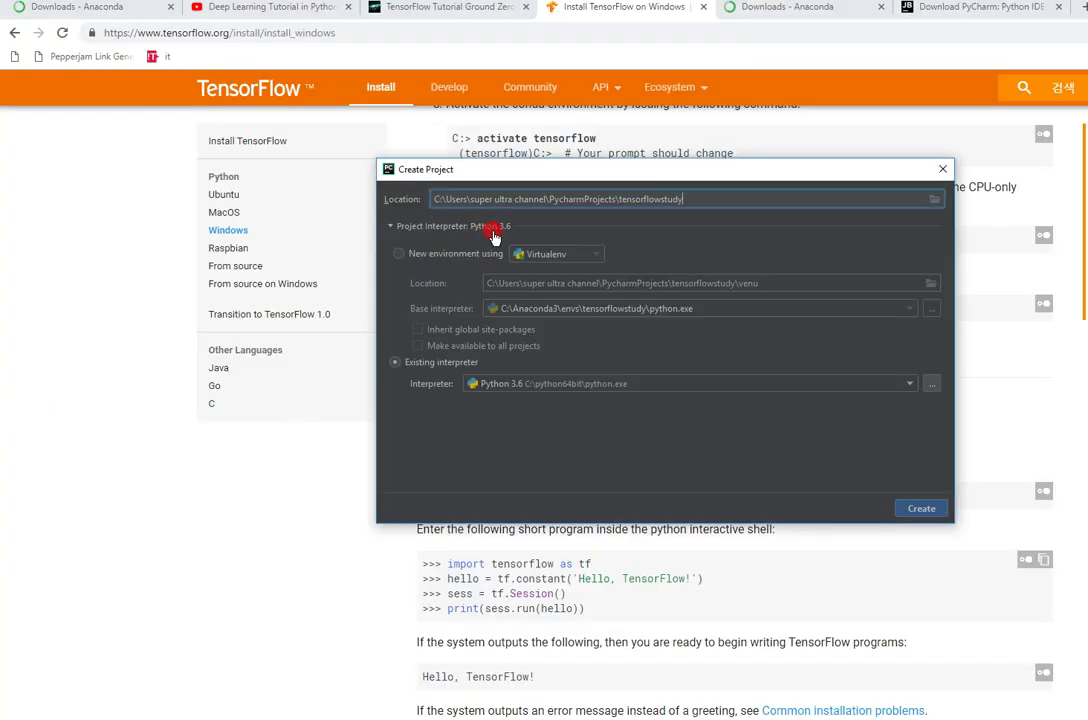
{"action": "left_click", "coordinate": [463, 230]}
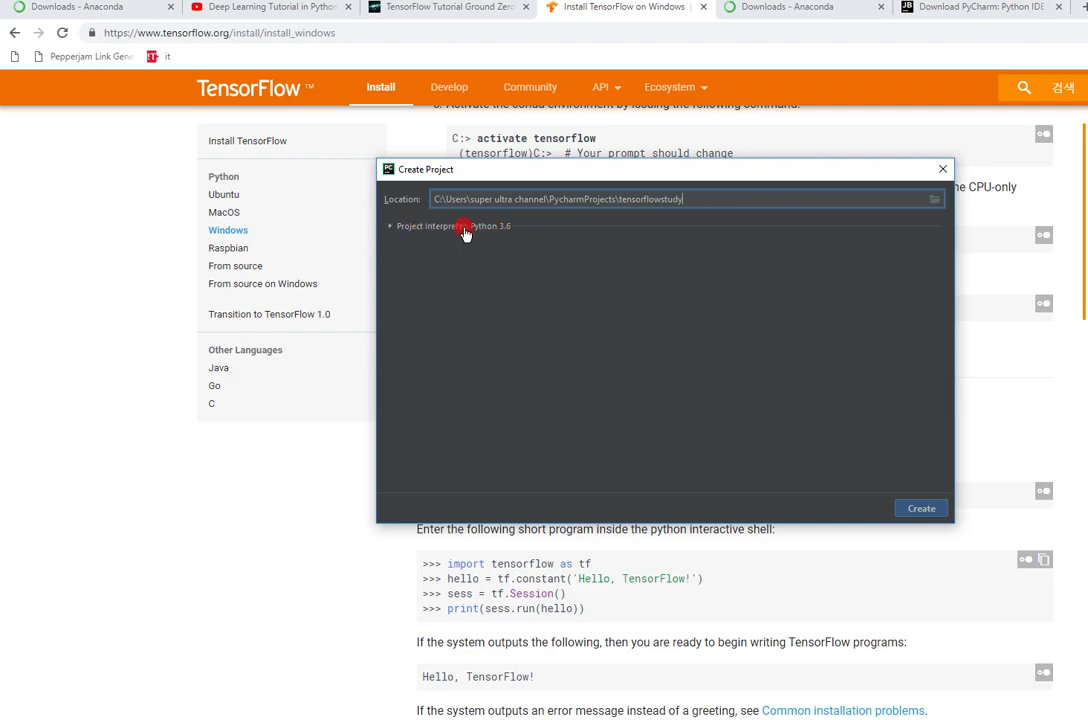
{"action": "left_click", "coordinate": [463, 230]}
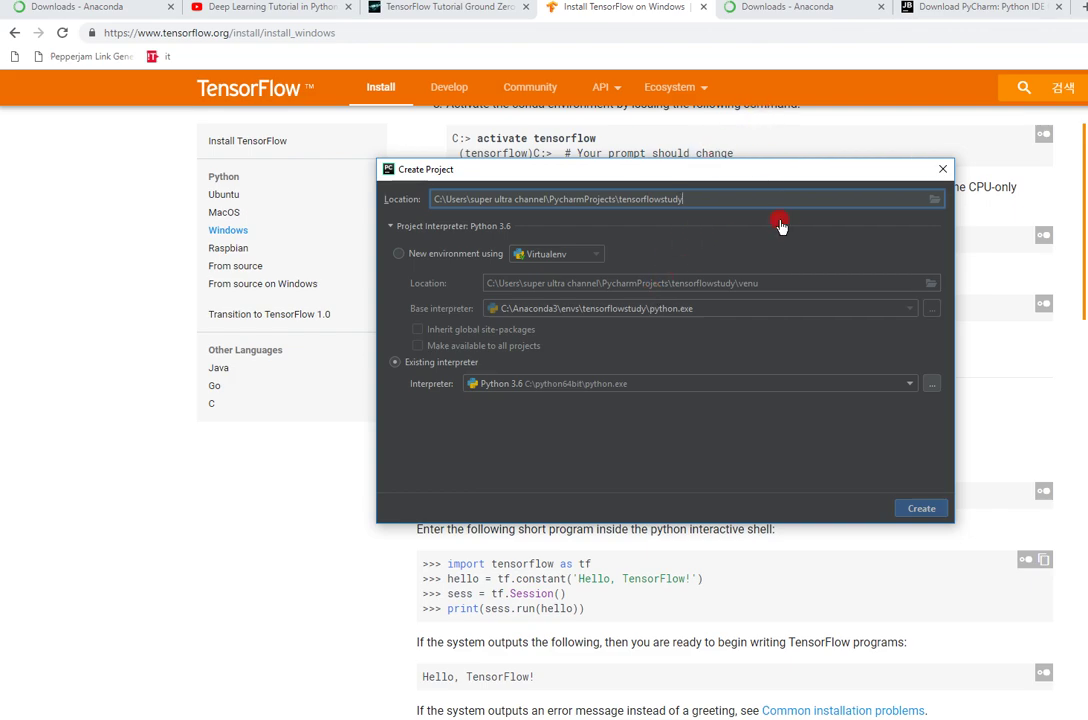
Switch to Anaconda Navigator and look up the tensorflowstudy environment among the listed environments
{"action": "left_click_drag", "start_coordinate": [598, 9], "coordinate": [593, 80]}
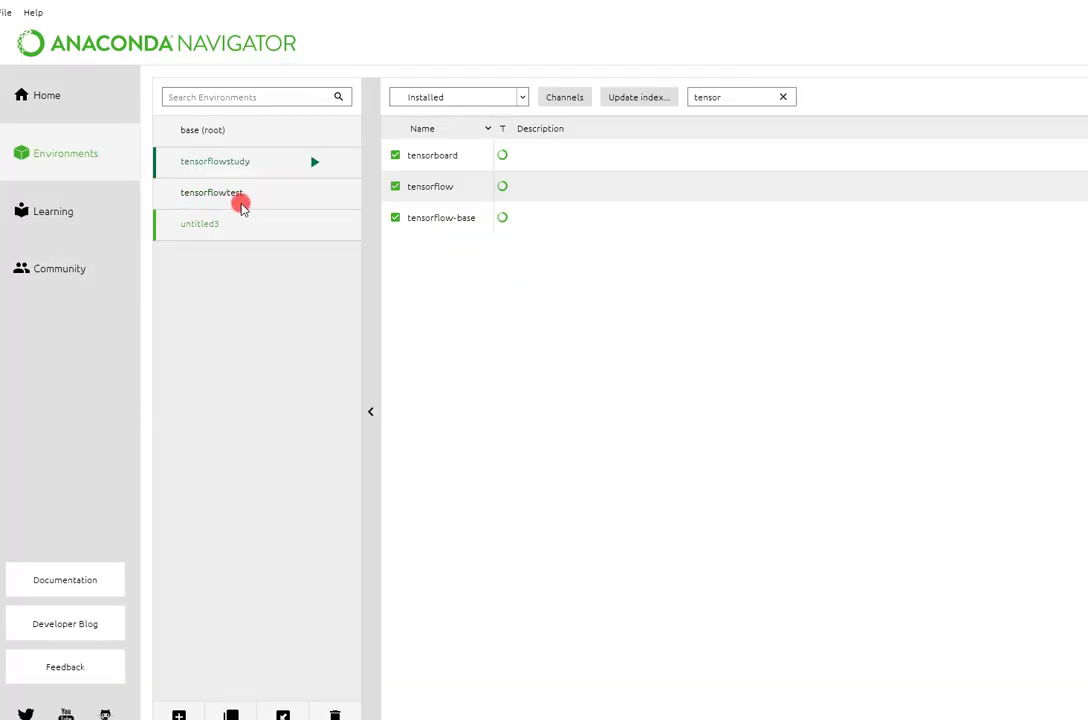
{"action": "left_click", "coordinate": [232, 197]}
{"action": "left_click", "coordinate": [244, 168]}
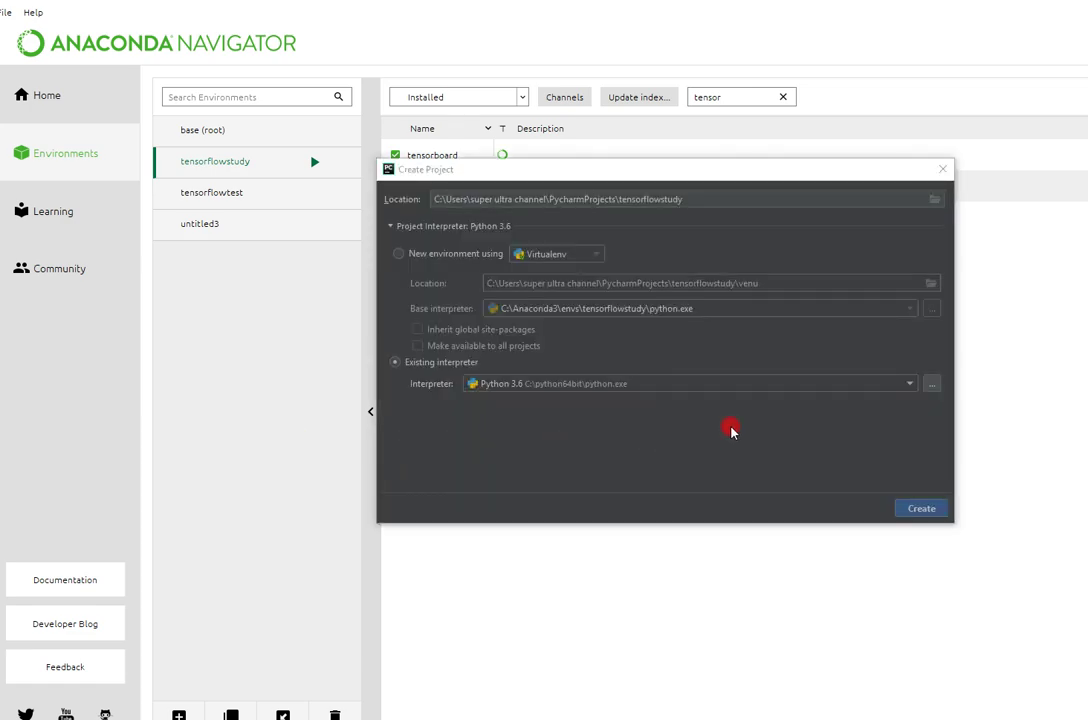
Return to PyCharm's project creation settings and look through the available existing interpreters and the interpreter-adding options
{"action": "left_click", "coordinate": [766, 384]}
{"action": "left_click", "coordinate": [768, 386]}
{"action": "left_click", "coordinate": [768, 386]}
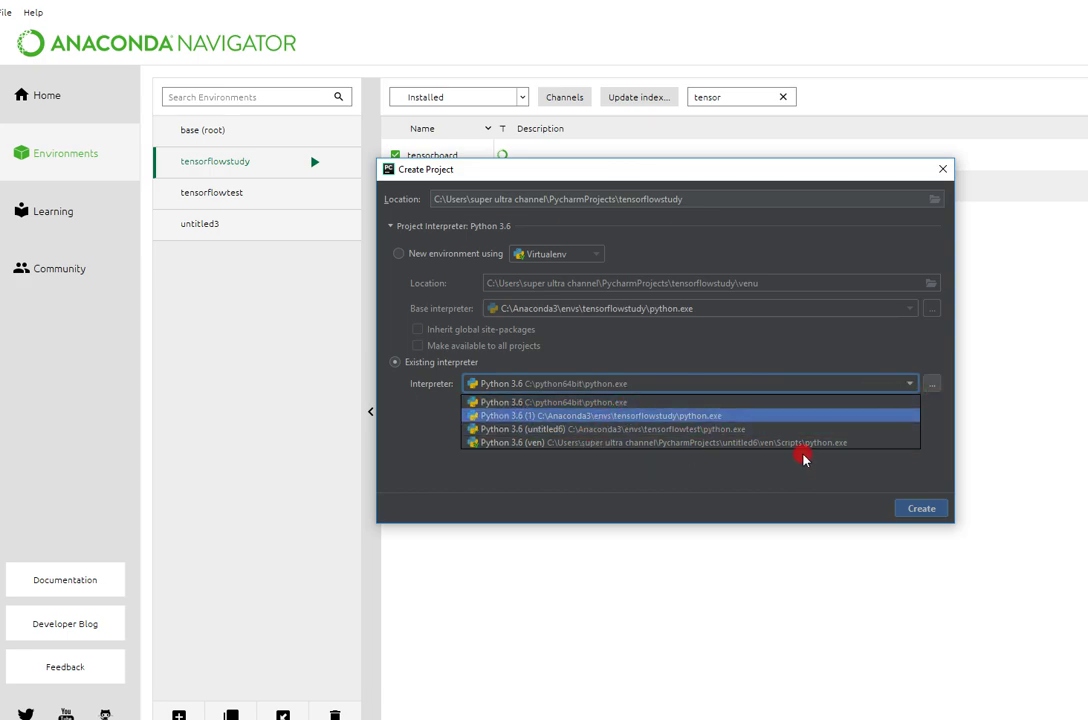
{"action": "left_click", "coordinate": [932, 384]}
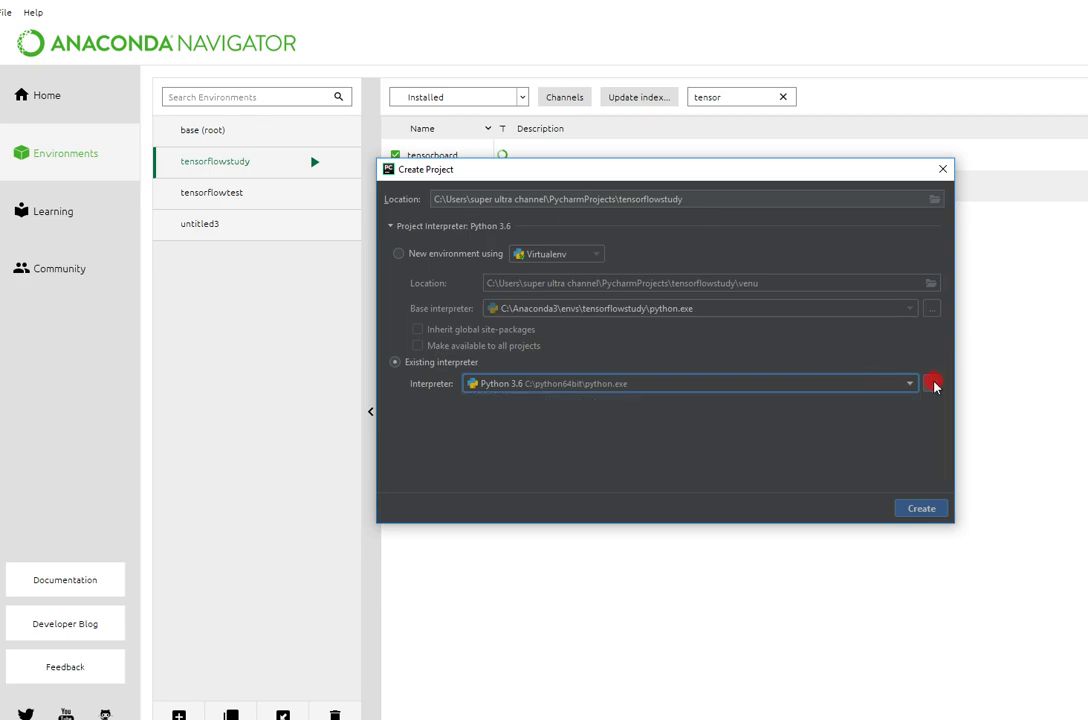
{"action": "left_click", "coordinate": [932, 384]}
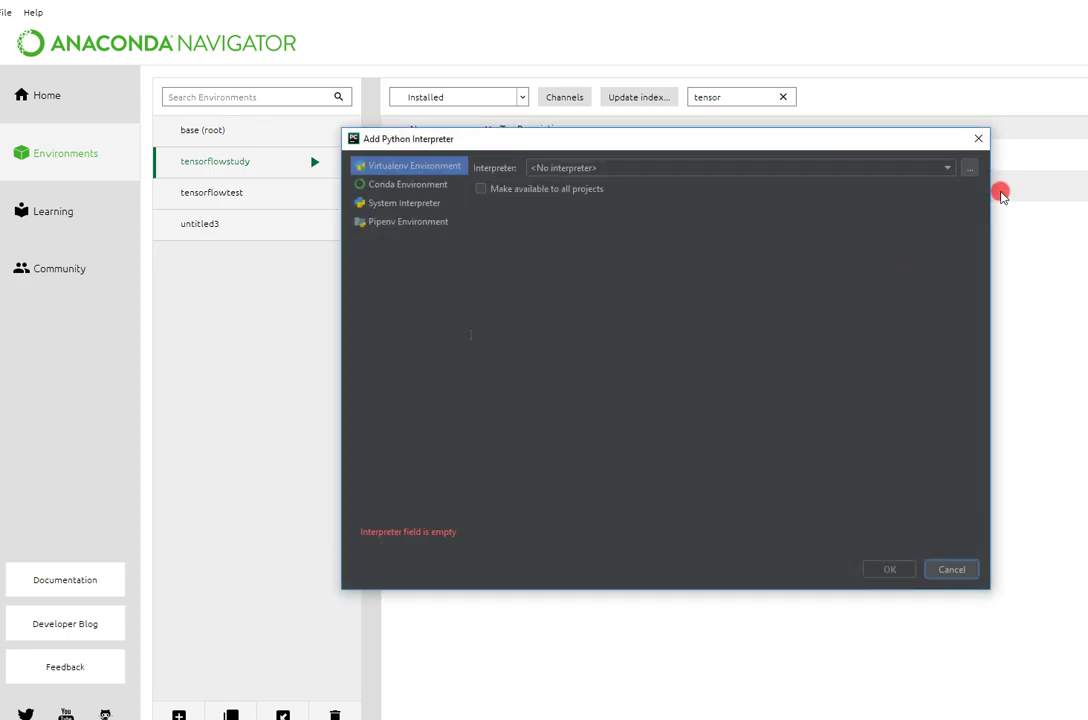
{"action": "left_click", "coordinate": [978, 139]}
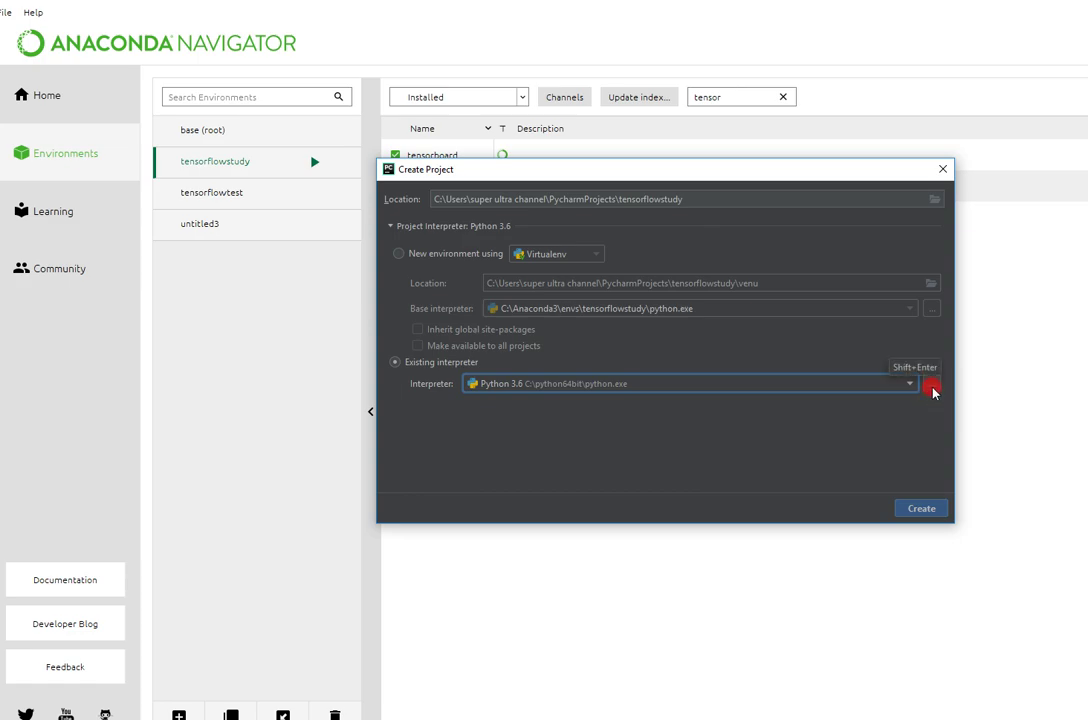
Start adding a Virtualenv Environment interpreter and browse the file system to the C:\Anaconda3 folder
{"action": "left_click", "coordinate": [932, 390]}
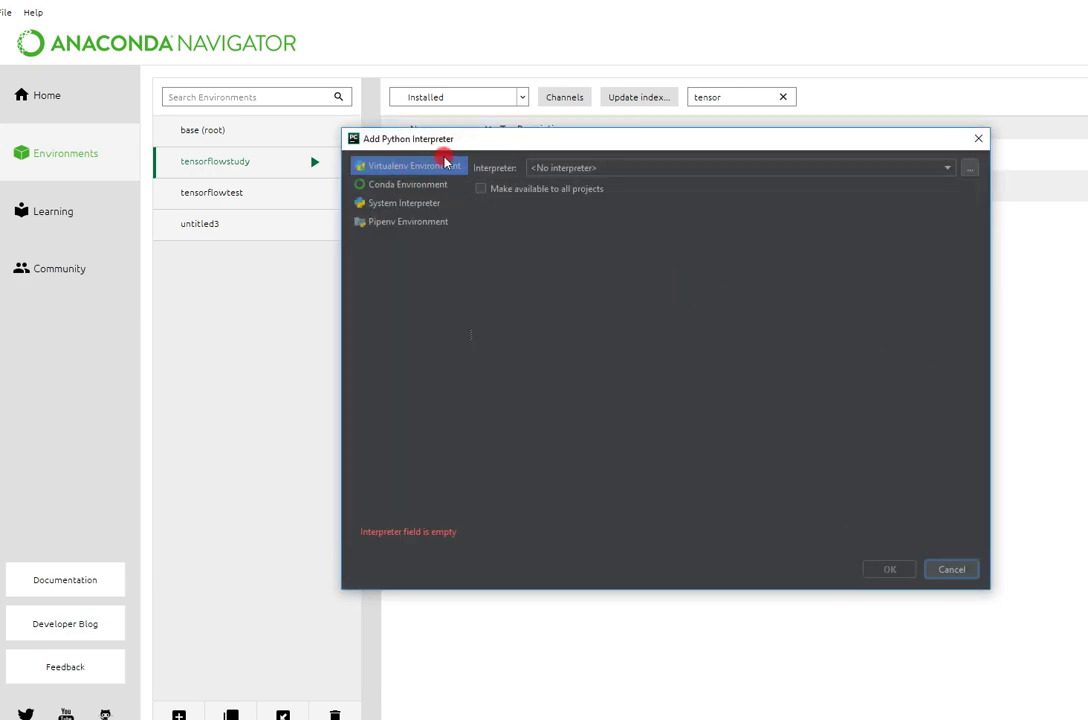
{"action": "left_click", "coordinate": [560, 168]}
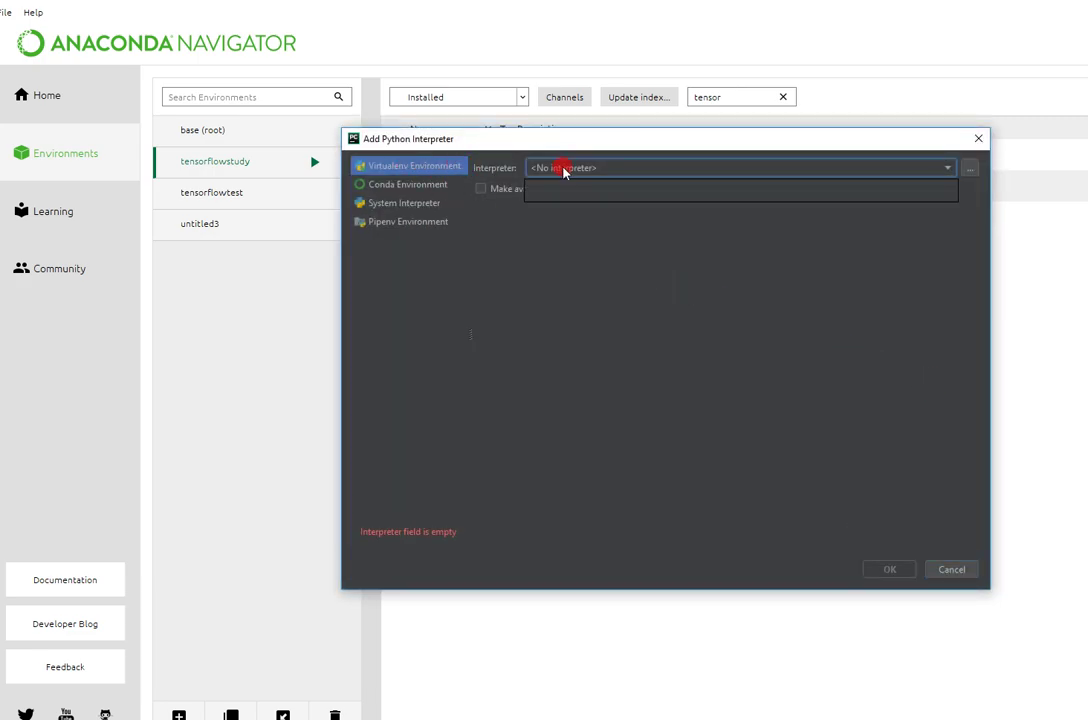
{"action": "left_click", "coordinate": [570, 170]}
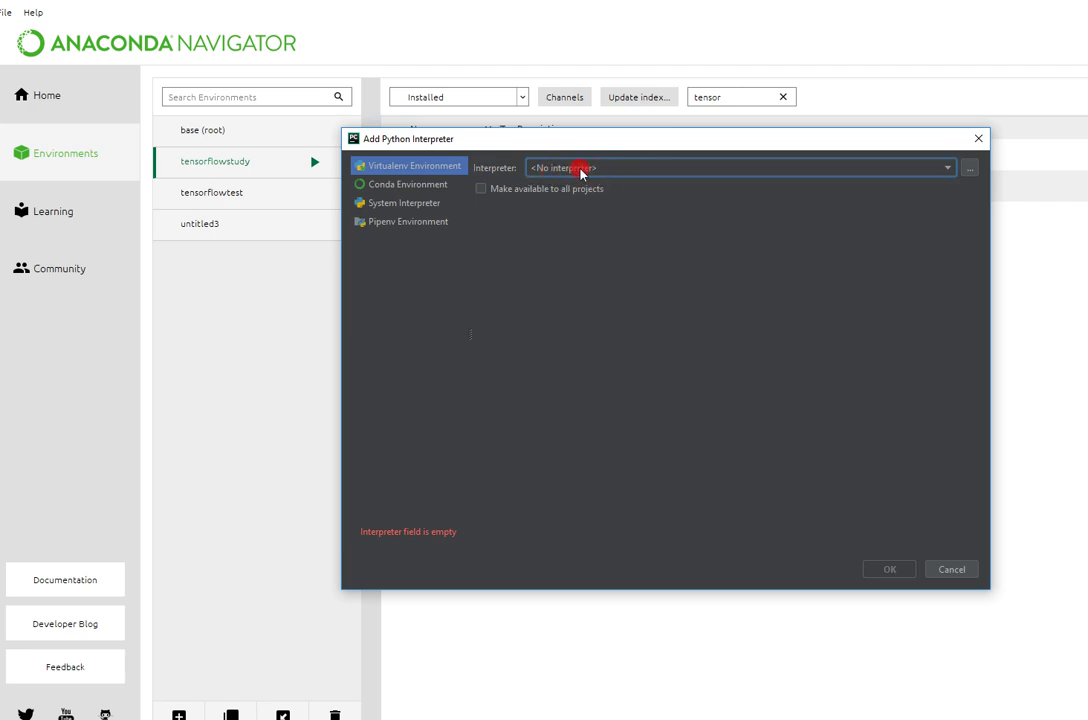
{"action": "left_click", "coordinate": [970, 172]}
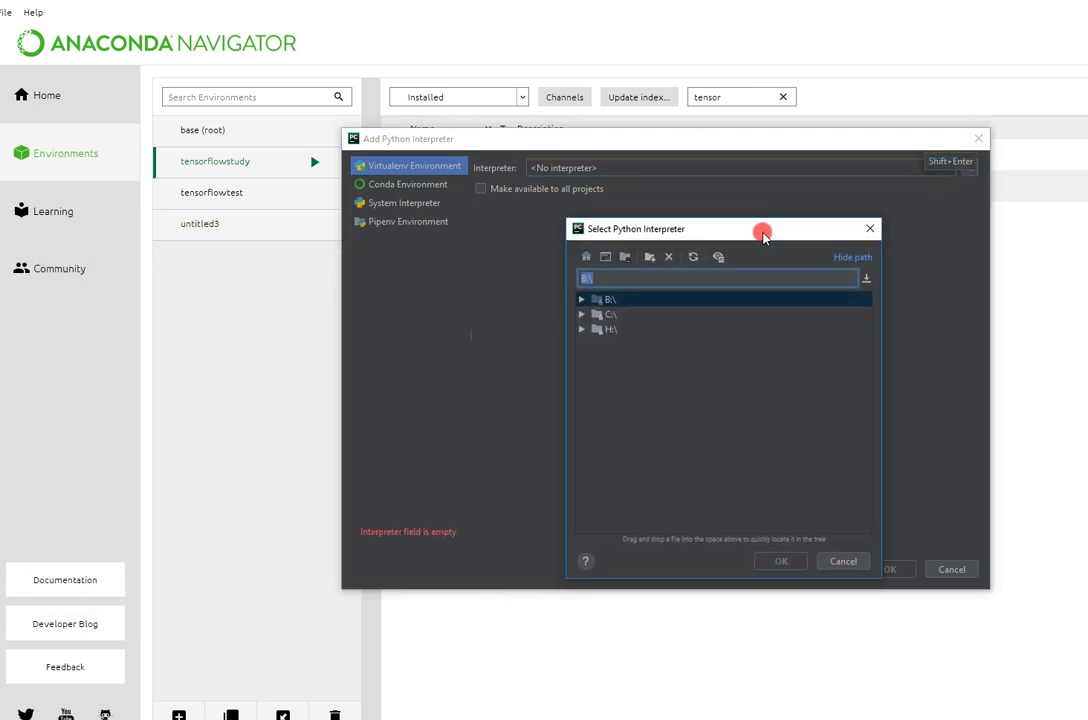
{"action": "double_click", "coordinate": [614, 316]}
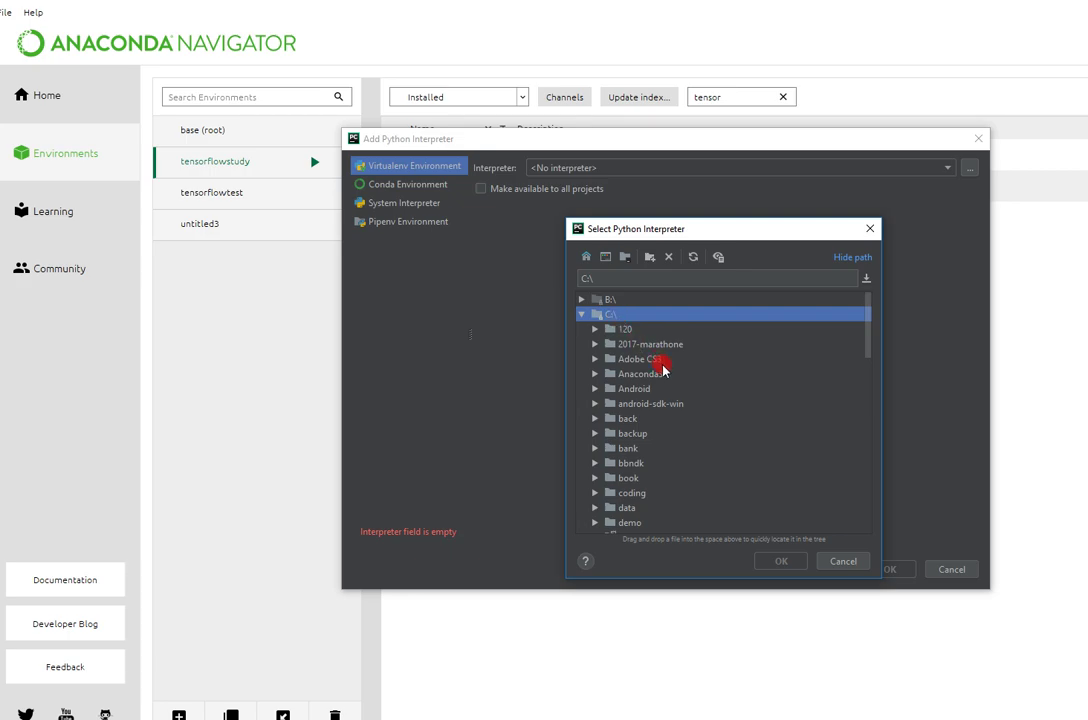
{"action": "double_click", "coordinate": [636, 374]}
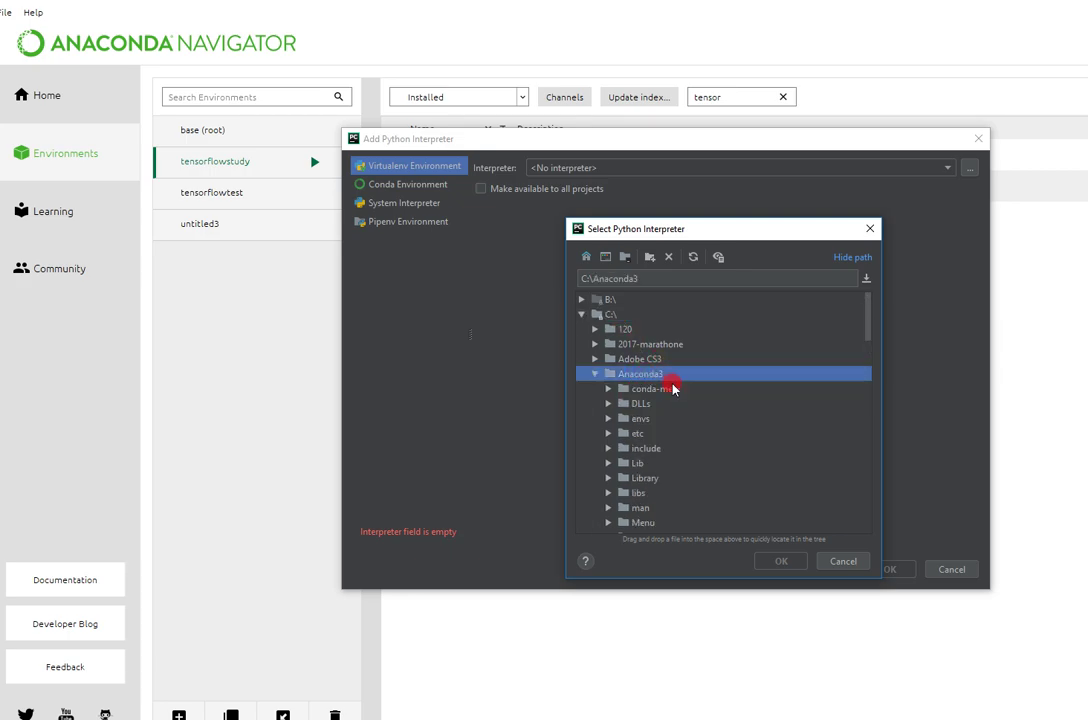
{"action": "scroll", "coordinate": [866, 340], "scroll_direction": "down", "scroll_amount": 3}
{"action": "scroll", "coordinate": [867, 340], "scroll_direction": "up", "scroll_amount": 3}
{"action": "scroll", "coordinate": [869, 340], "scroll_direction": "down", "scroll_amount": 1}
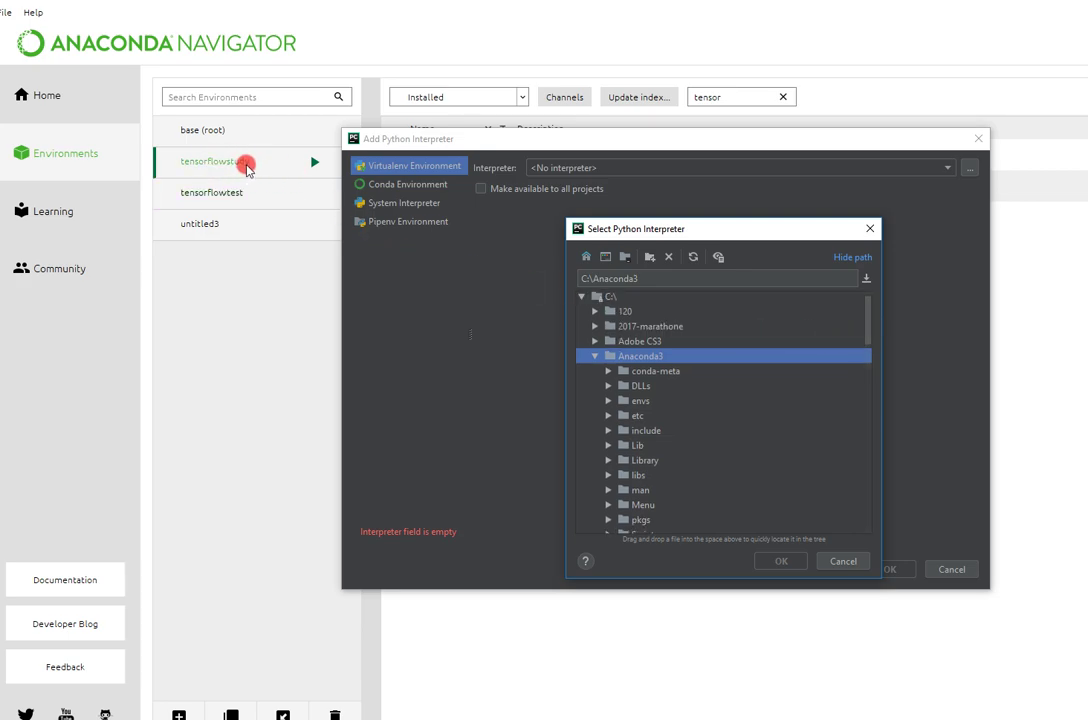
Add python.exe from envs\tensorflowstudy as the existing interpreter and create the project with it
{"action": "left_click", "coordinate": [635, 401]}
{"action": "double_click", "coordinate": [648, 402]}
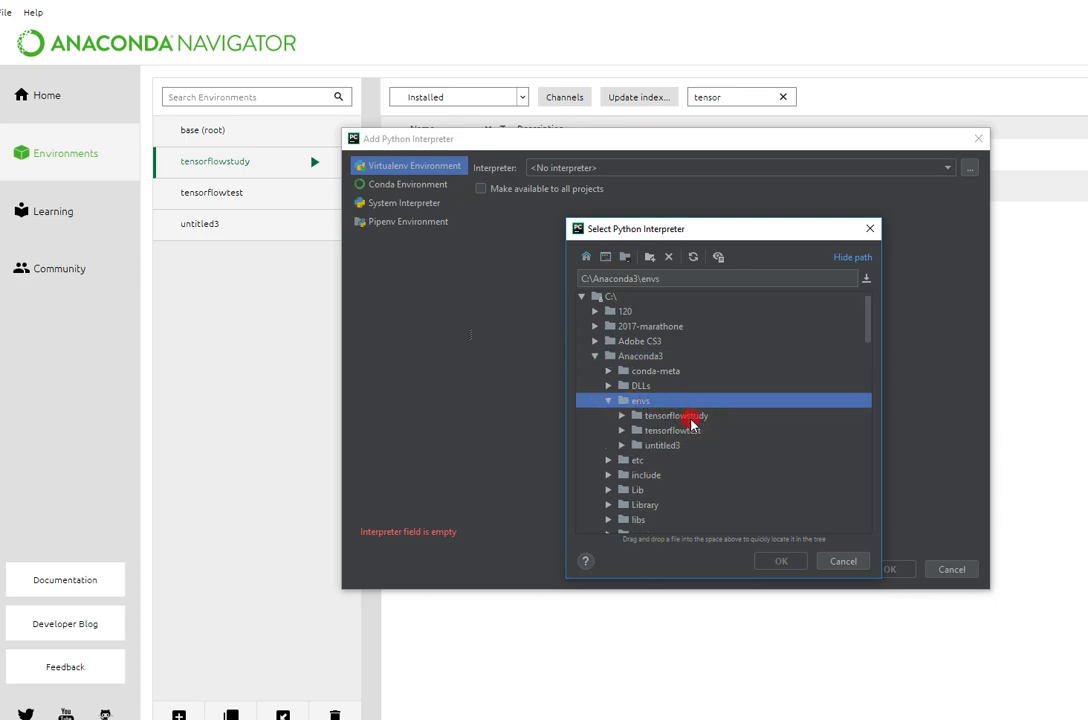
{"action": "left_click", "coordinate": [695, 416]}
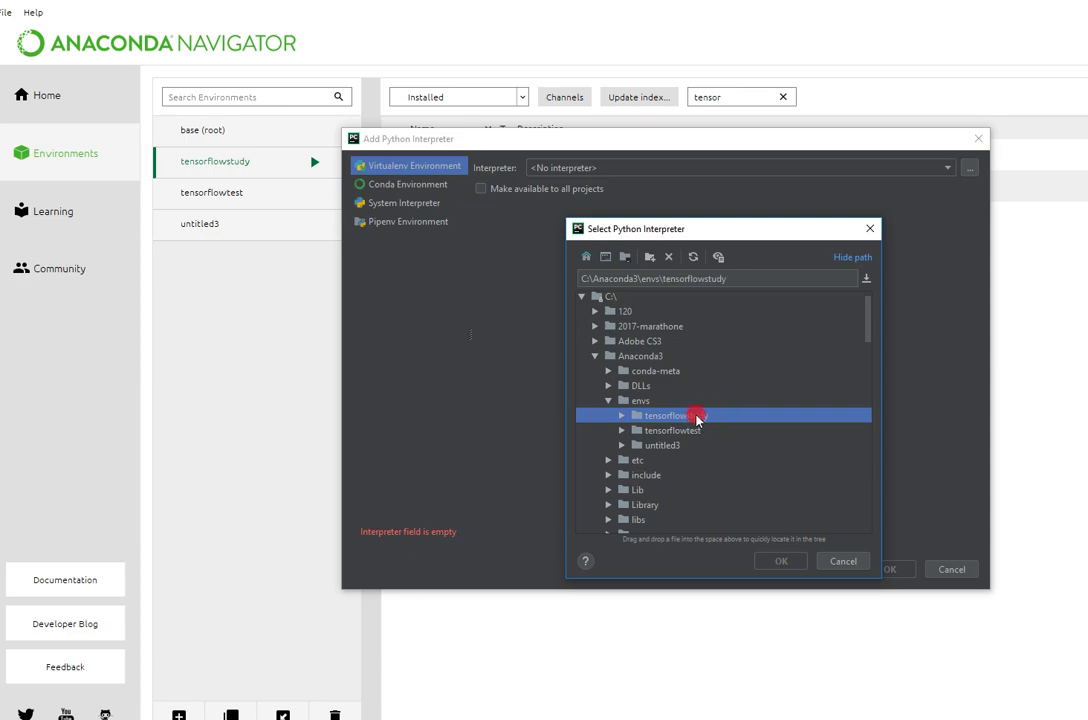
{"action": "double_click", "coordinate": [696, 416]}
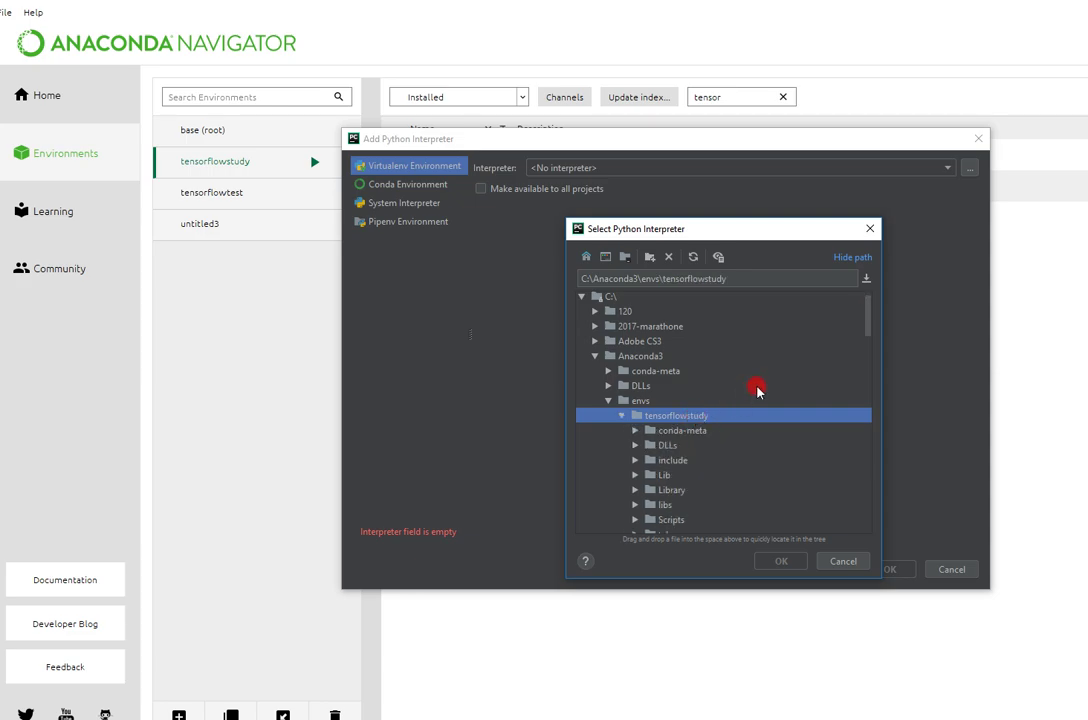
{"action": "left_click_drag", "start_coordinate": [870, 316], "coordinate": [869, 347]}
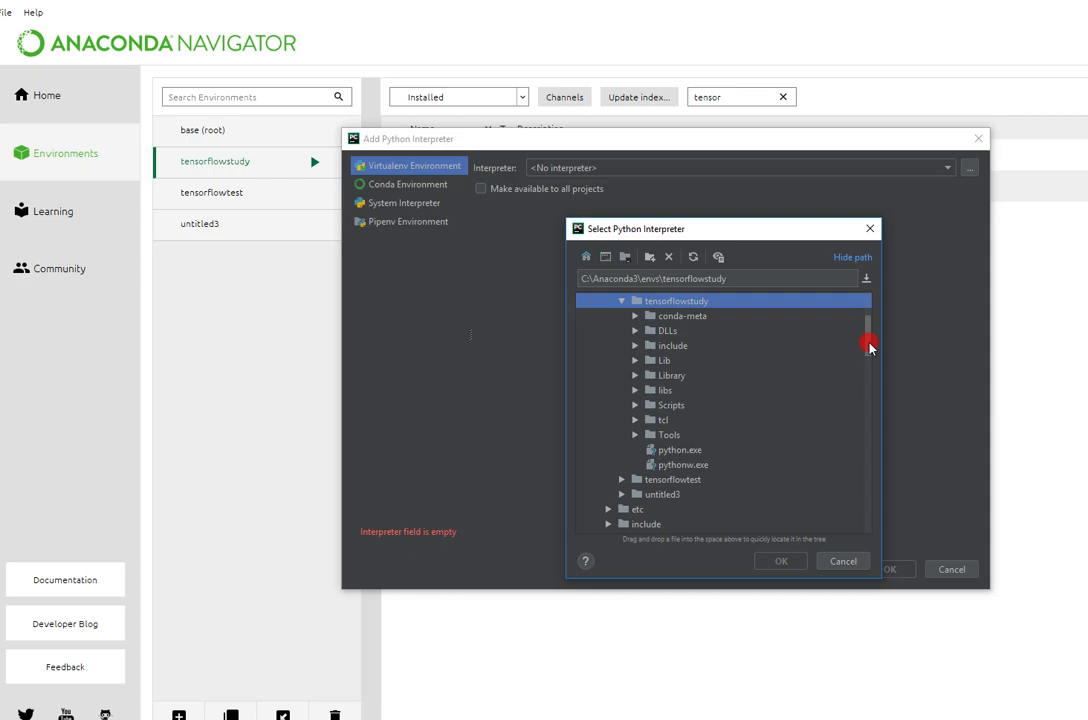
{"action": "left_click", "coordinate": [690, 451]}
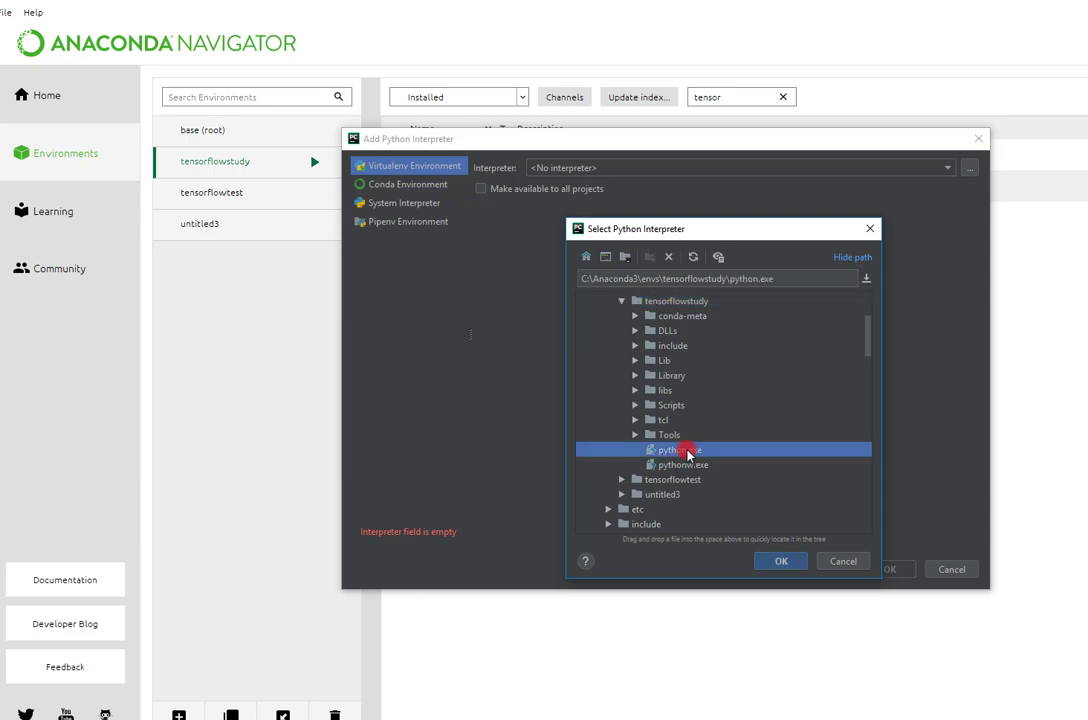
{"action": "left_click", "coordinate": [778, 560]}
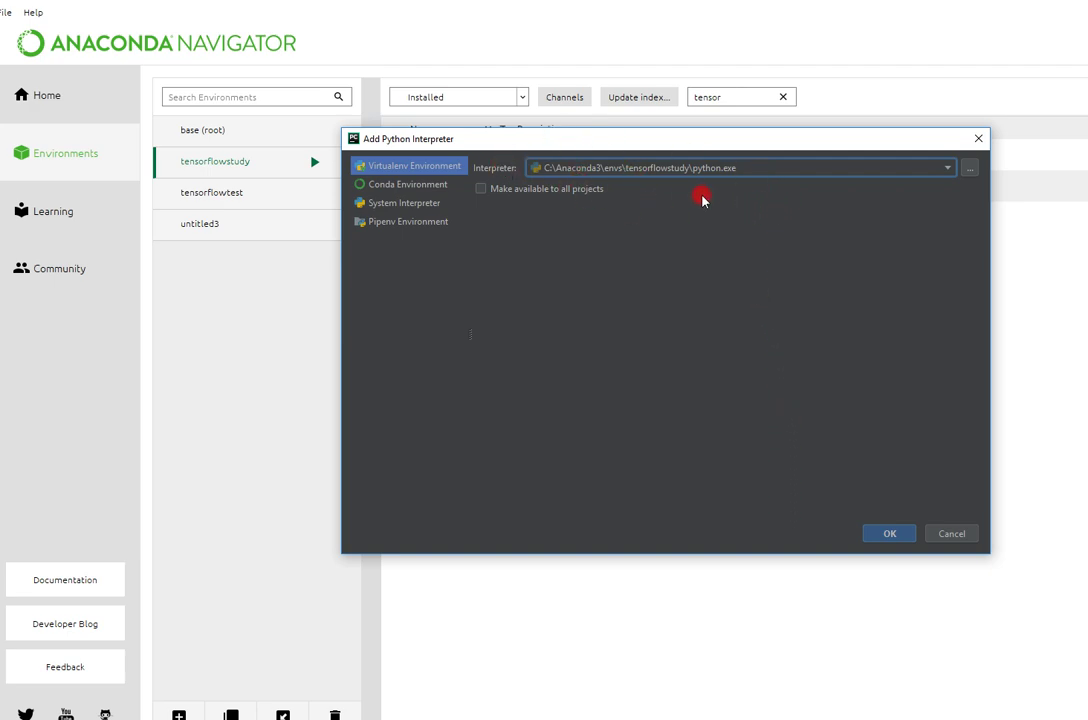
{"action": "left_click", "coordinate": [872, 532]}
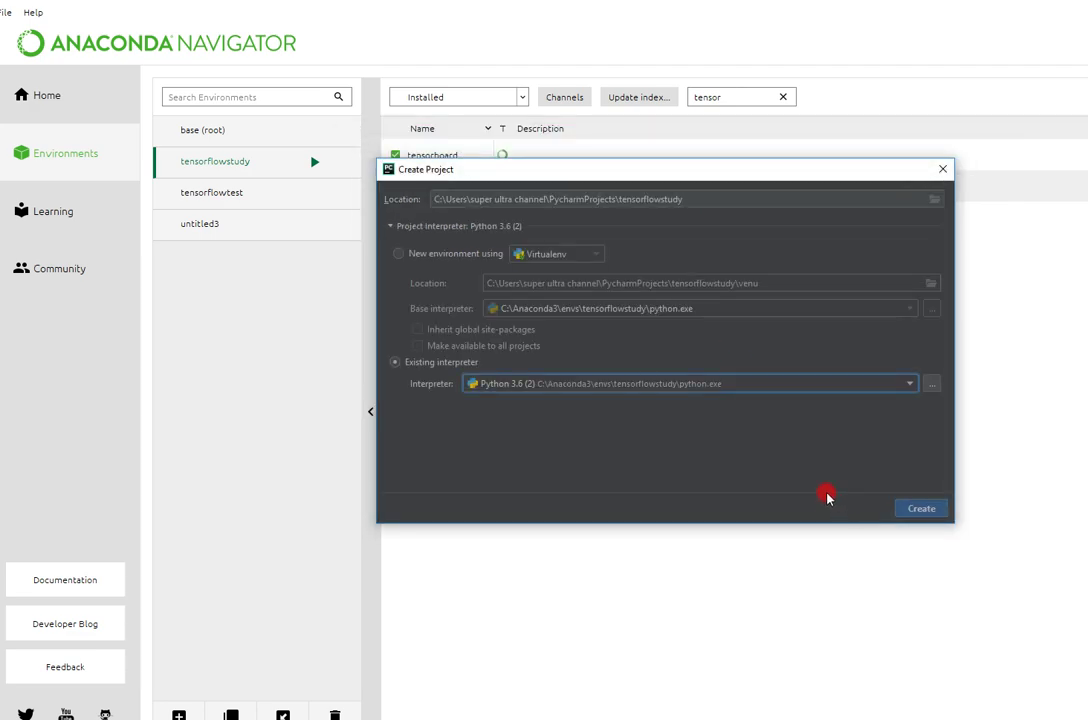
{"action": "left_click", "coordinate": [912, 510]}
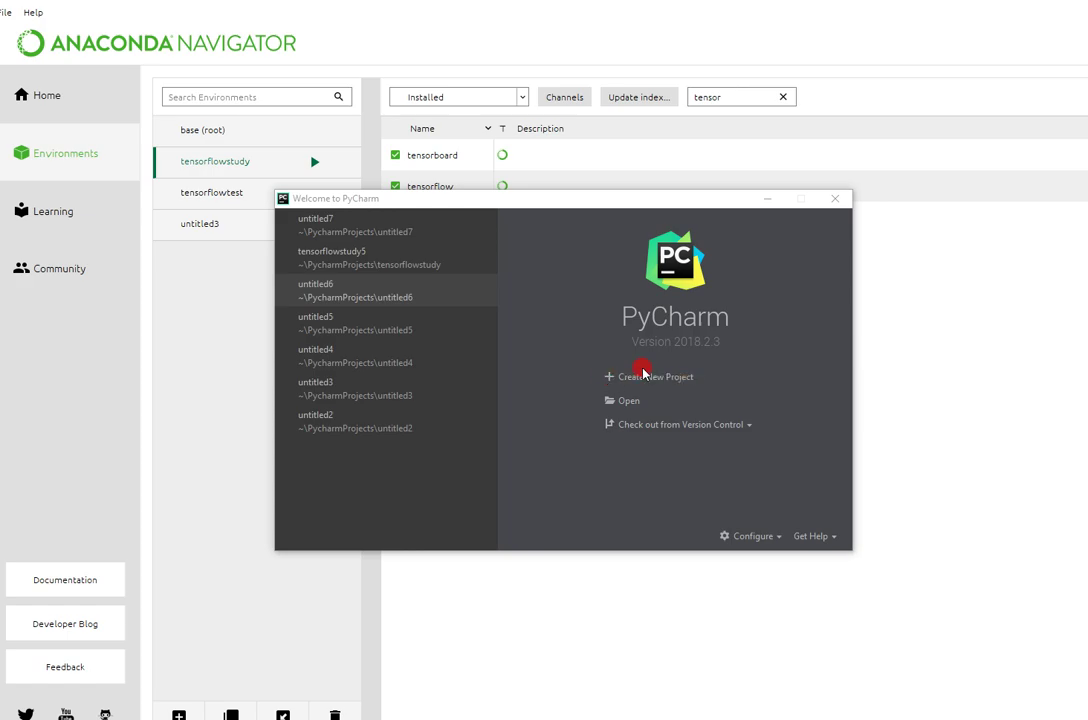
Create another project at tensorflowstudy from existing sources, using the existing Python 3.6 (1) interpreter from C:\Anaconda3\envs\tensorflowstudy
{"action": "left_click", "coordinate": [645, 378]}
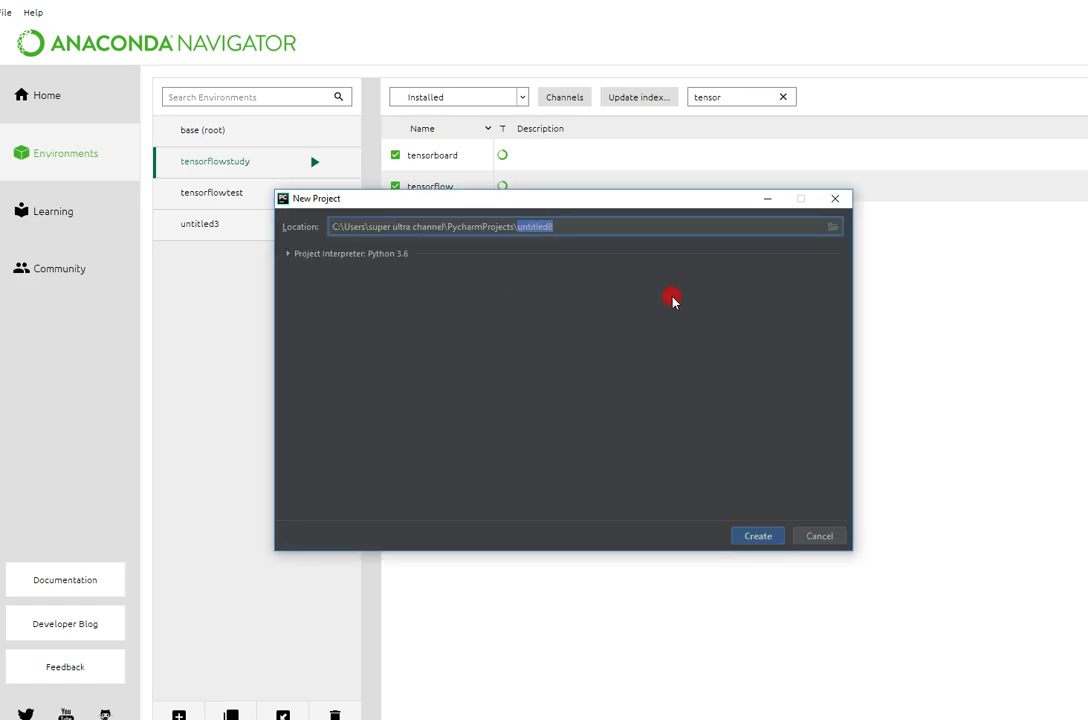
{"action": "type", "text": "tensorflowstudy"}
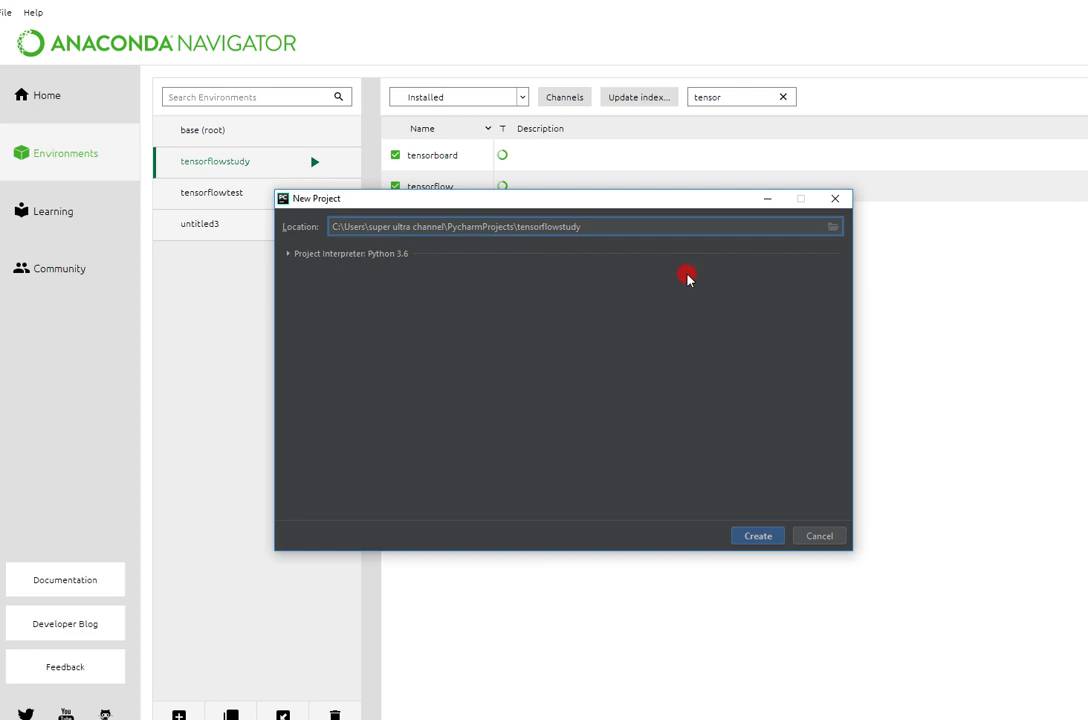
{"action": "left_click", "coordinate": [360, 254]}
{"action": "left_click", "coordinate": [294, 389]}
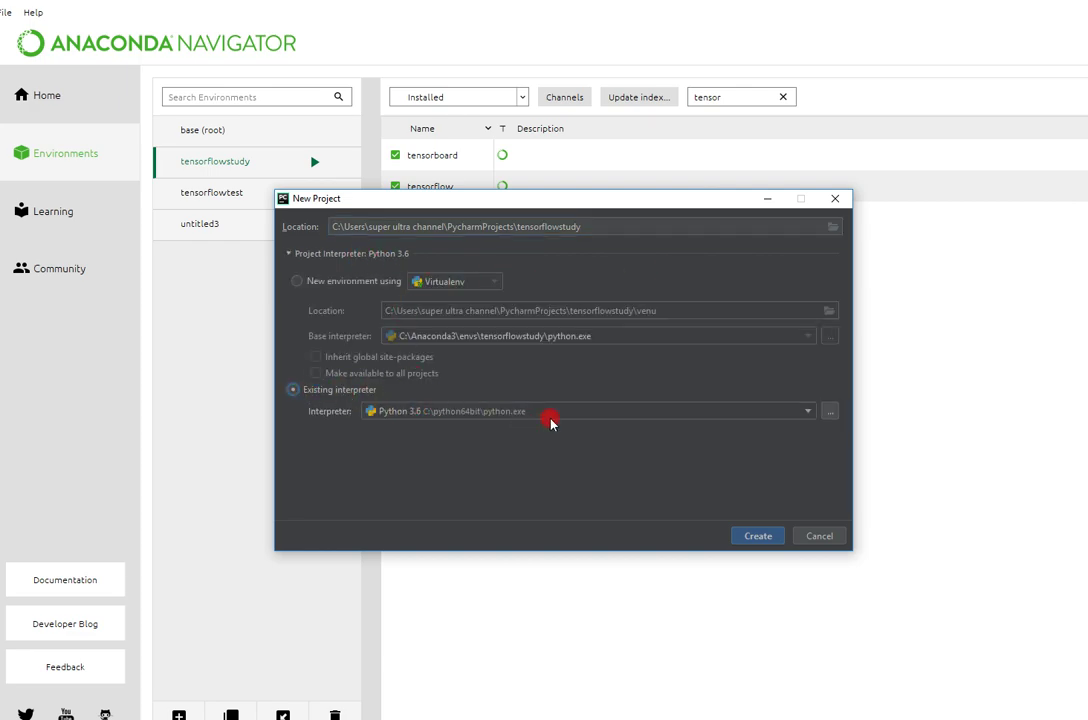
{"action": "left_click", "coordinate": [677, 414]}
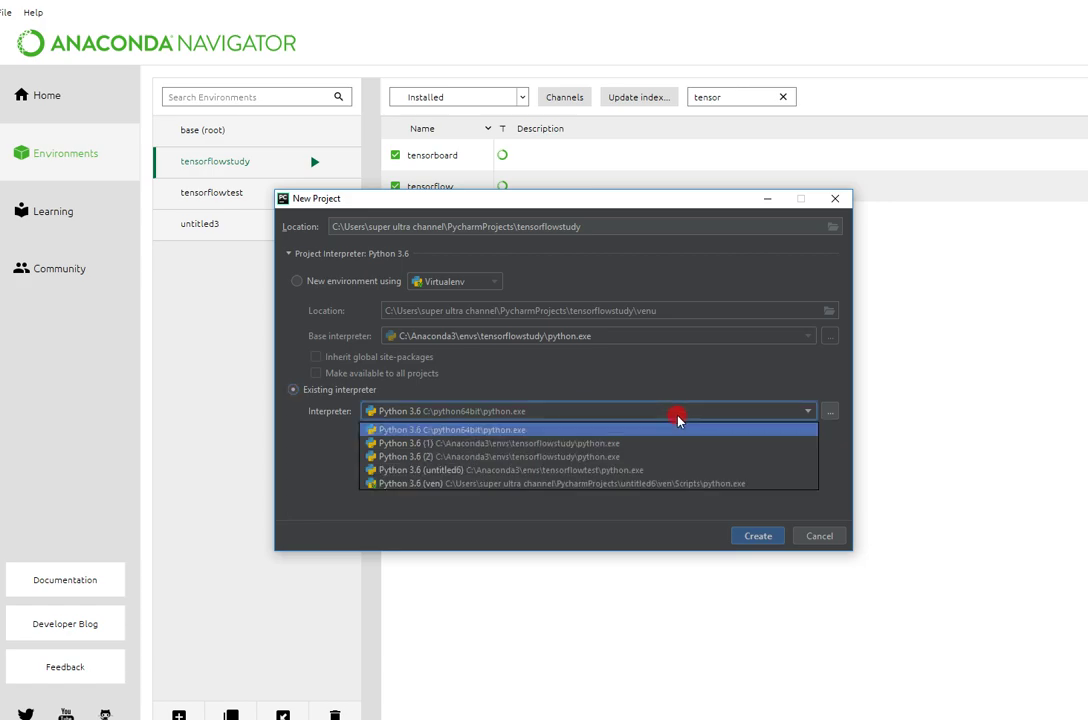
{"action": "left_click", "coordinate": [628, 445]}
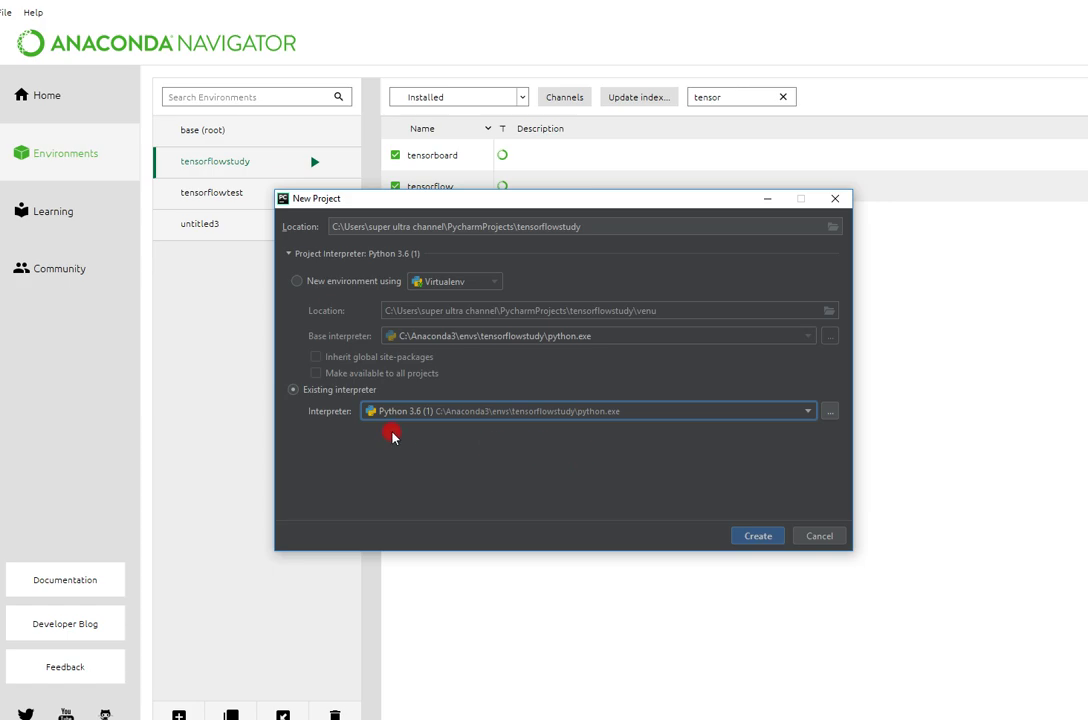
{"action": "left_click", "coordinate": [757, 537]}
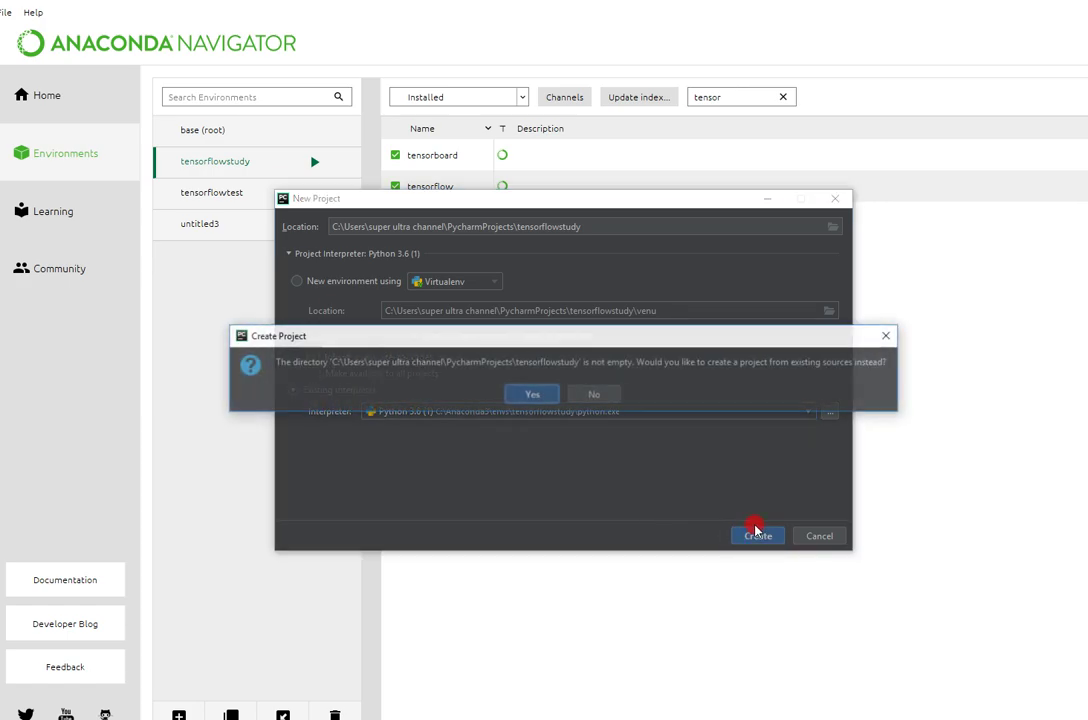
{"action": "left_click", "coordinate": [533, 395]}
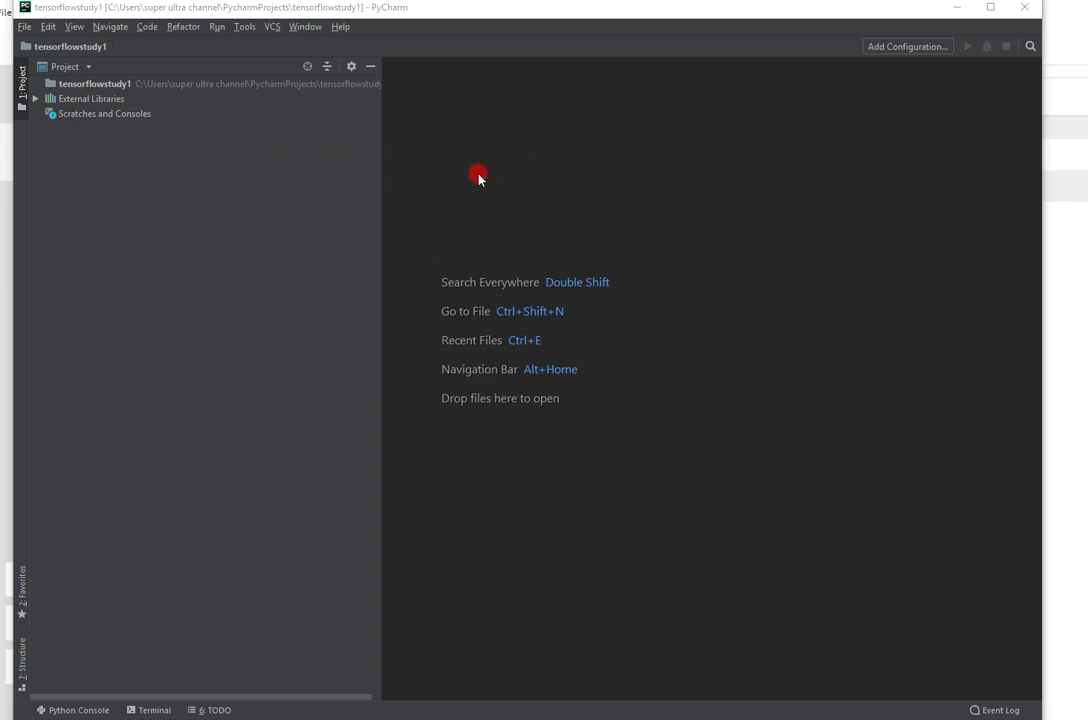
Expand the project's External Libraries to check which Python interpreter it uses
{"action": "left_click", "coordinate": [97, 99]}
{"action": "double_click", "coordinate": [97, 99]}
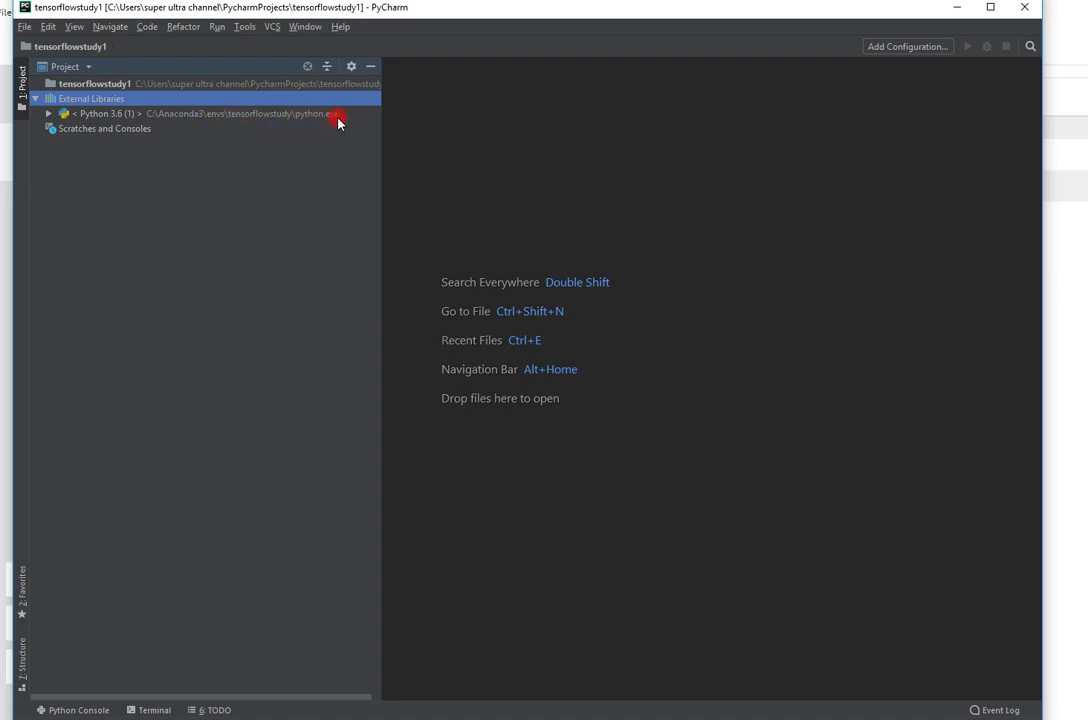
Create a new Python file named test1 in the tensorflowstudy1 project folder
{"action": "left_click", "coordinate": [109, 86]}
{"action": "right_click", "coordinate": [109, 86]}
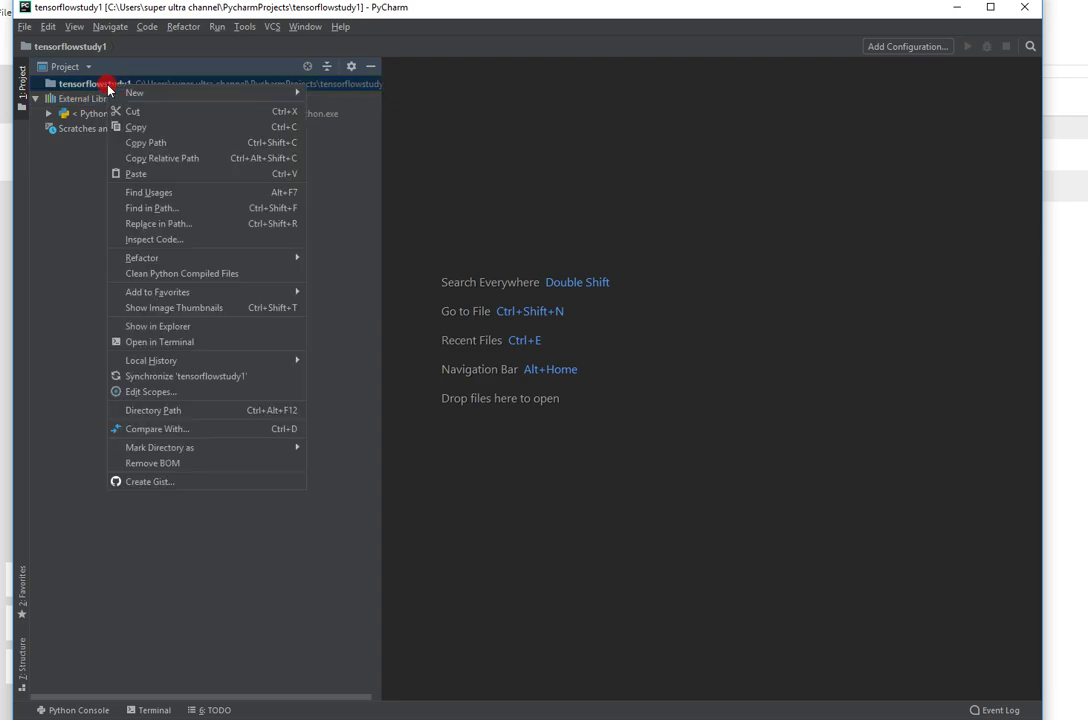
{"action": "mouse_move", "coordinate": [112, 90]}
{"action": "right_click", "coordinate": [62, 88]}
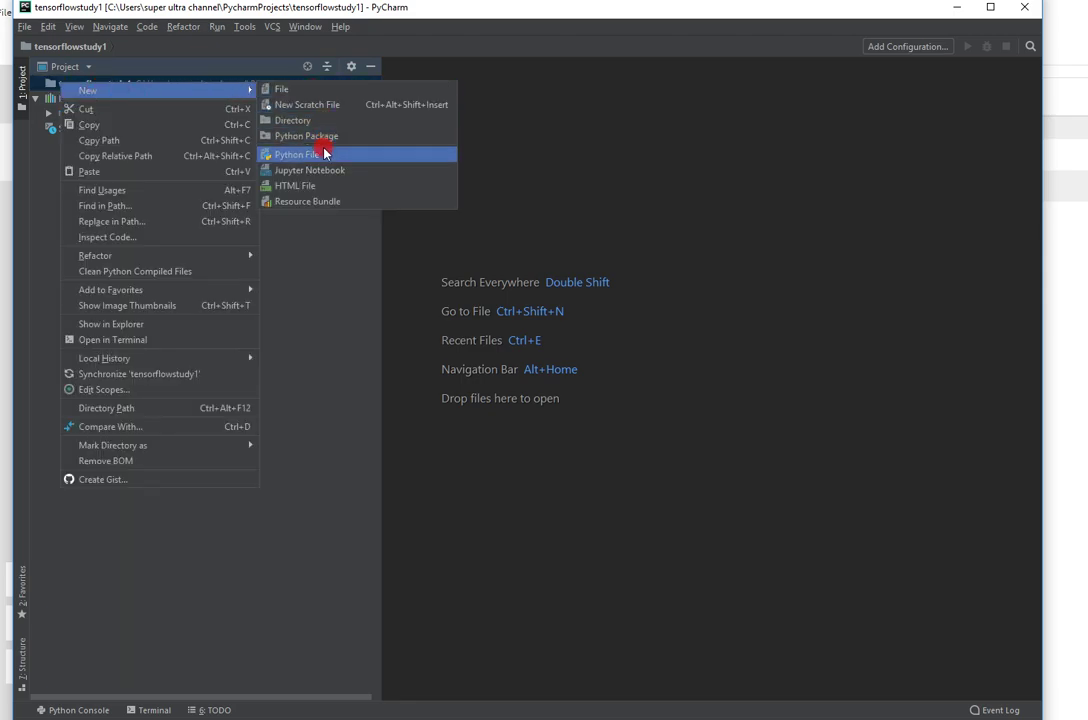
{"action": "left_click", "coordinate": [324, 153]}
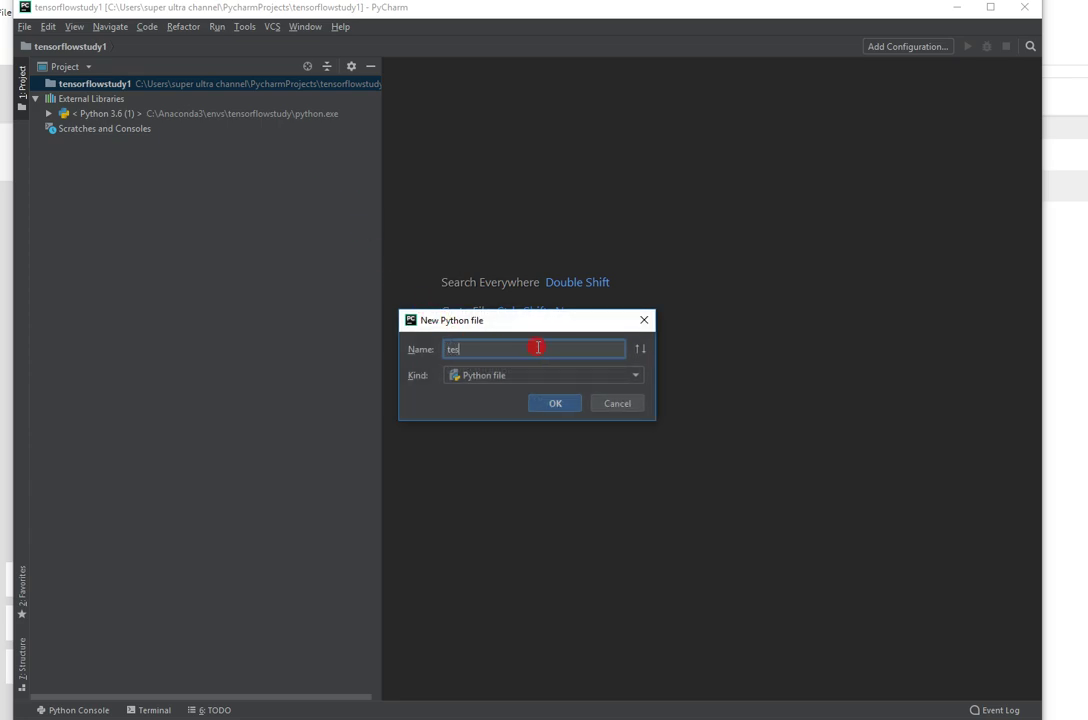
{"action": "left_click", "coordinate": [561, 404]}
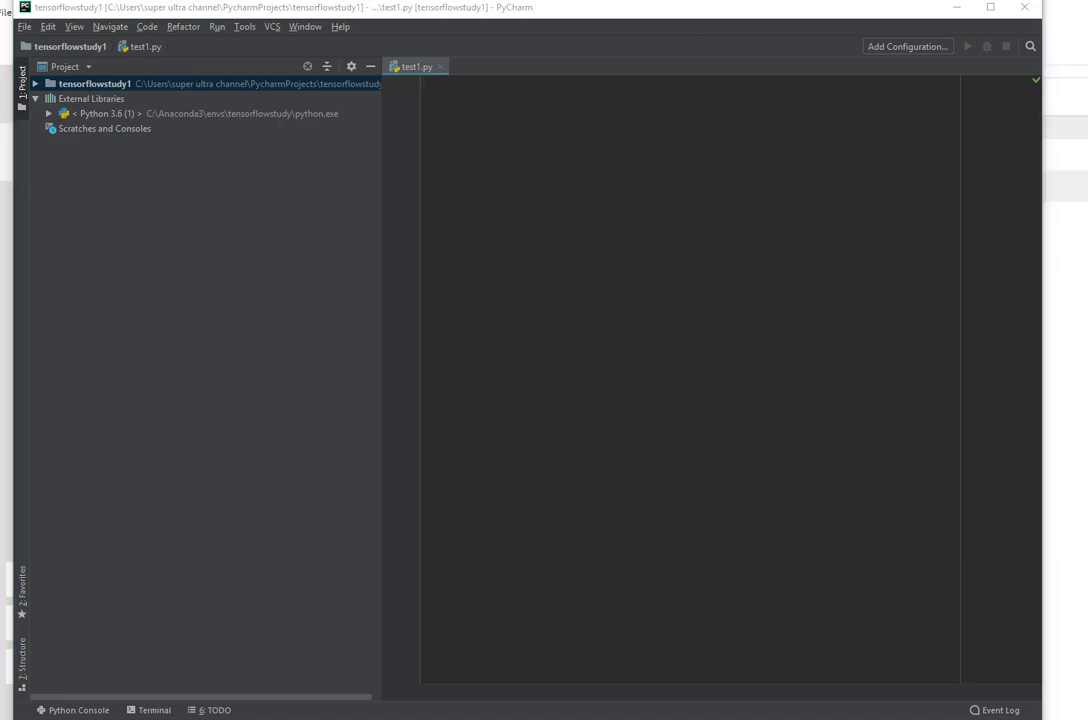
Switch to the TensorFlow website in the browser and find the validation sample program in the Install TensorFlow on Windows guide
{"action": "key", "text": "alt+Tab"}
{"action": "left_click", "coordinate": [762, 370]}
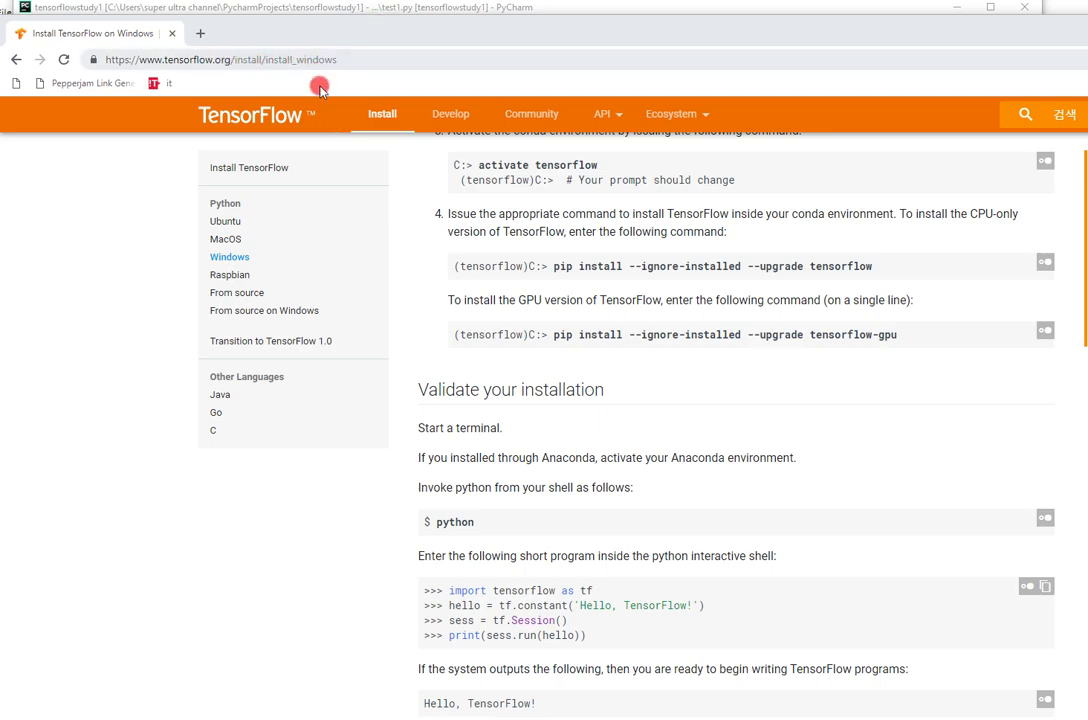
{"action": "left_click", "coordinate": [390, 119]}
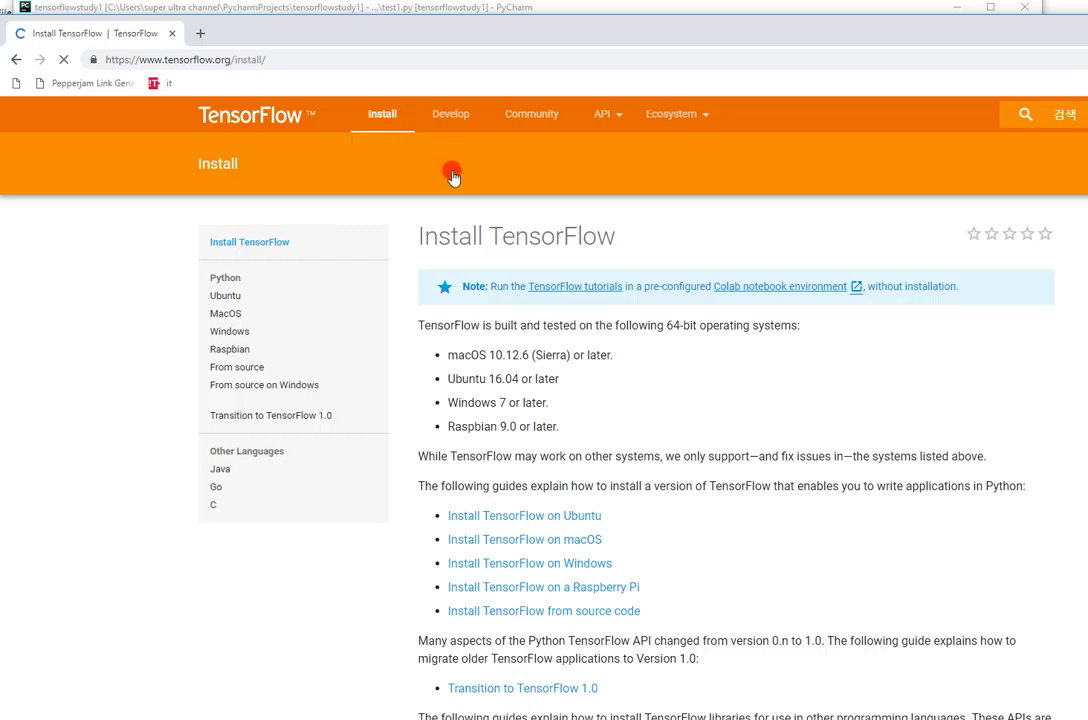
{"action": "scroll", "coordinate": [594, 425], "scroll_direction": "down", "scroll_amount": 2}
{"action": "left_click", "coordinate": [595, 414]}
{"action": "scroll", "coordinate": [673, 364], "scroll_direction": "down", "scroll_amount": 5}
{"action": "scroll", "coordinate": [673, 364], "scroll_direction": "down", "scroll_amount": 7}
{"action": "scroll", "coordinate": [673, 366], "scroll_direction": "down", "scroll_amount": 6}
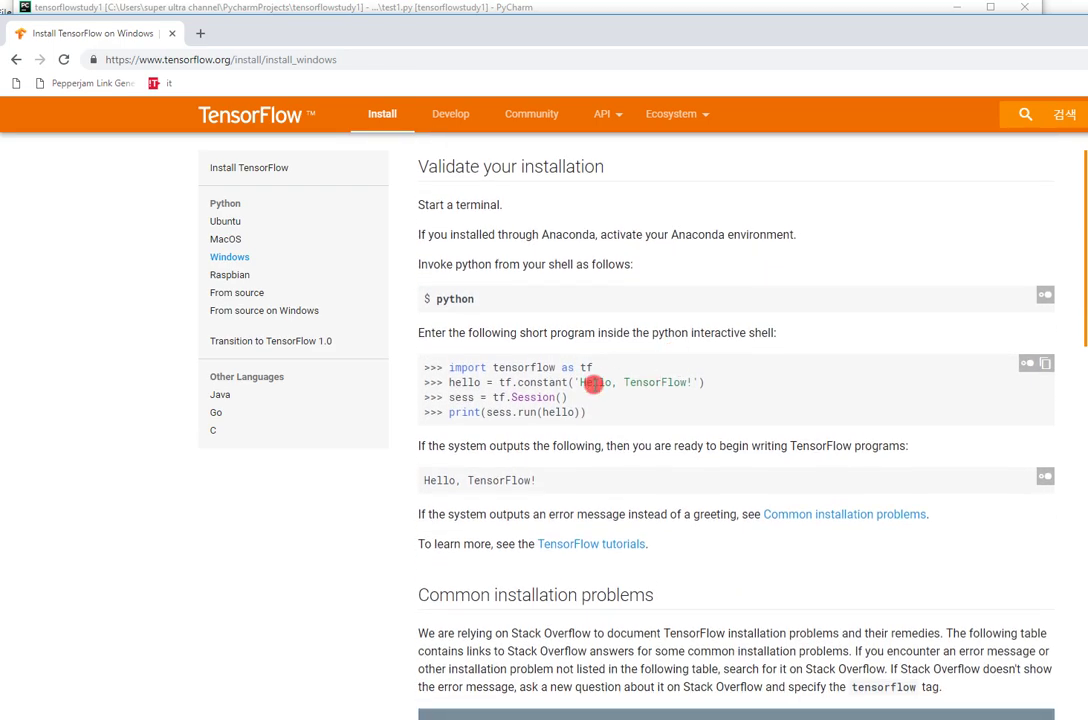